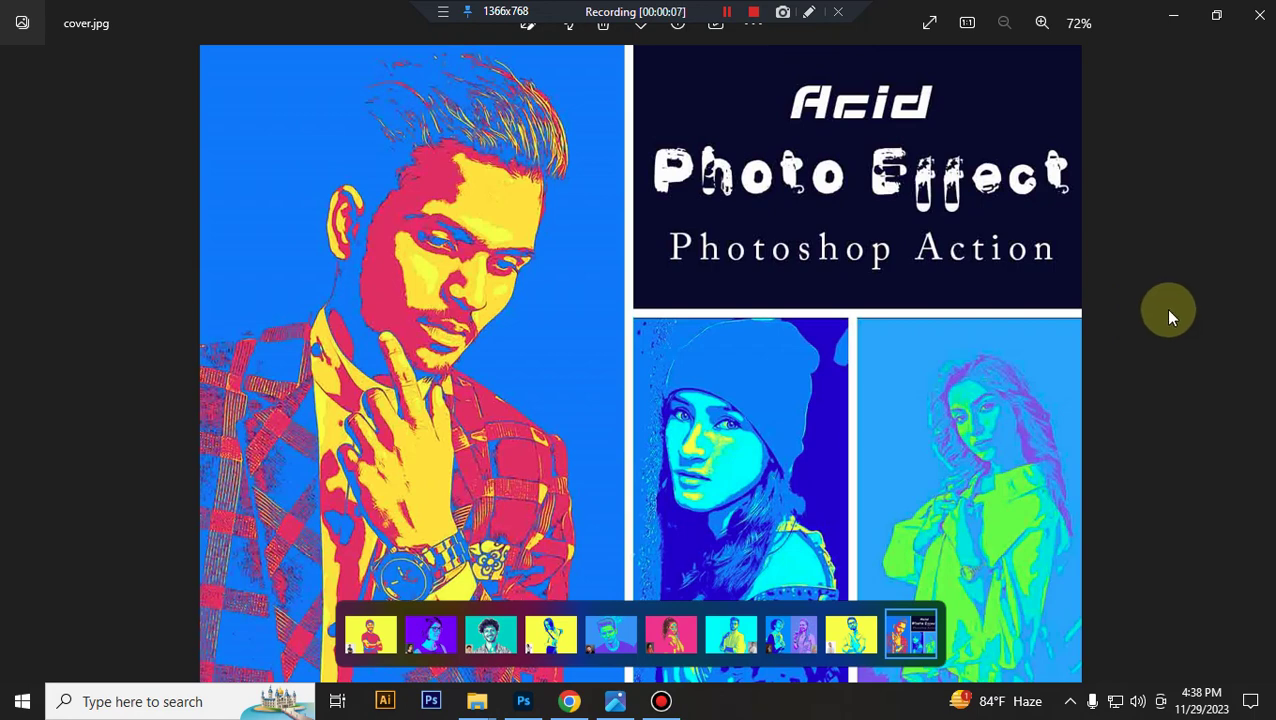
- Load the Acid Photo Effect .atn action into Photoshop and show the 'image' folder of 16 portraits
click(524, 702)
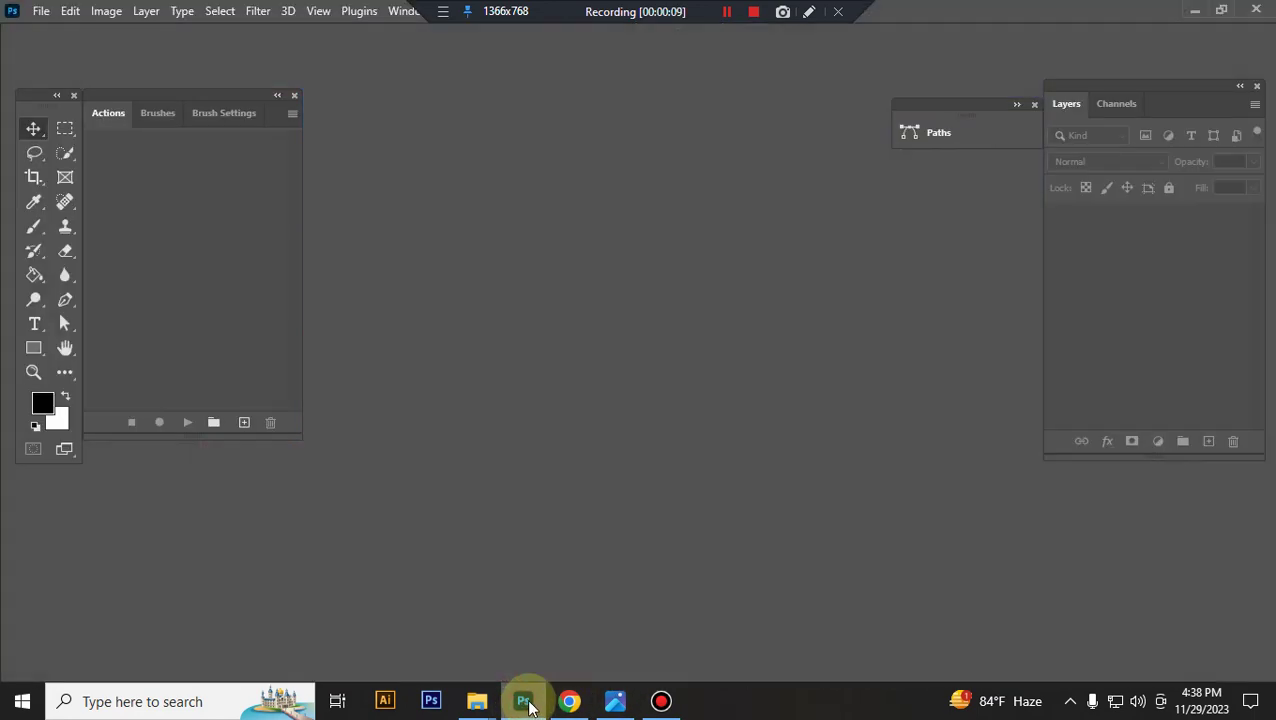
mouse_move(477, 702)
click(400, 630)
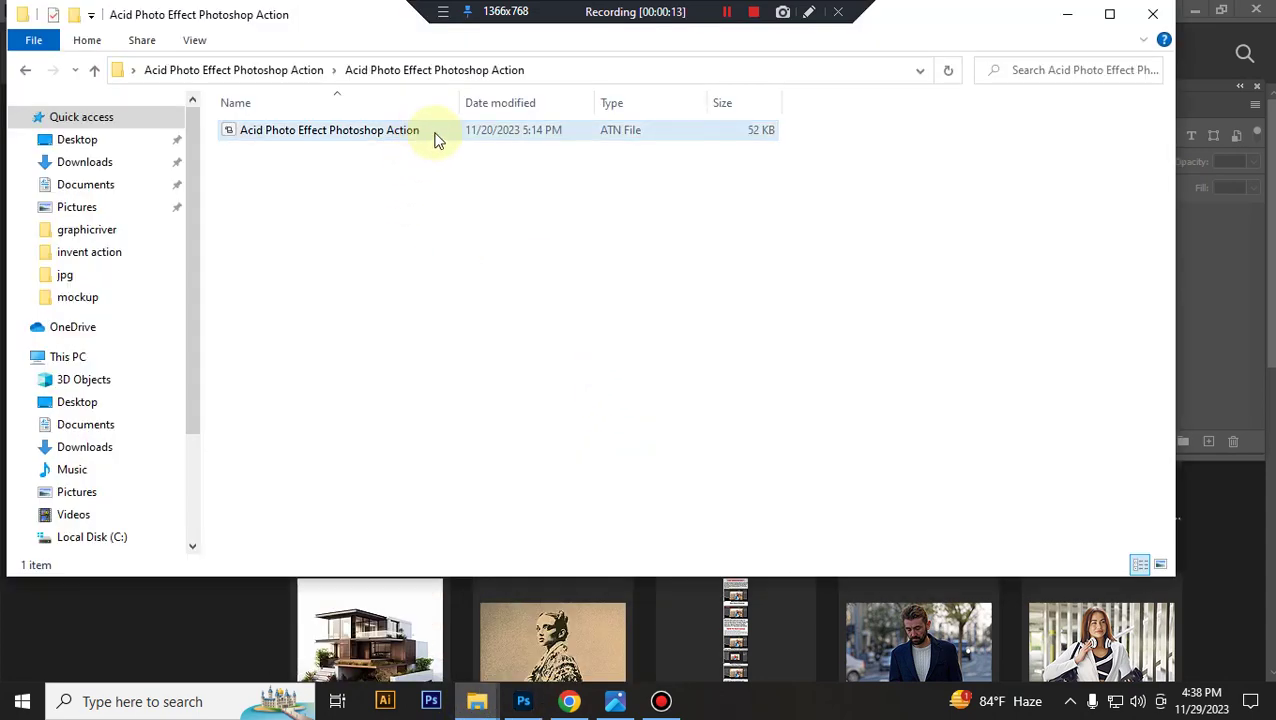
click(438, 140)
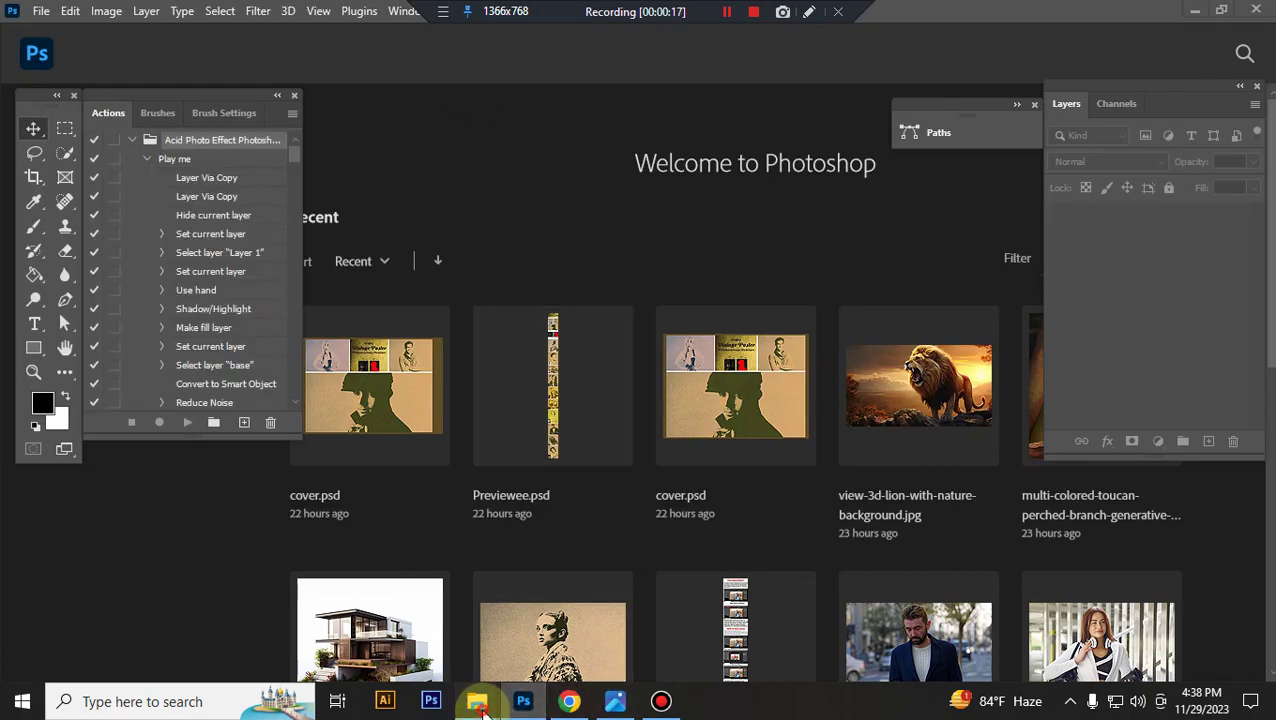
mouse_move(478, 700)
click(598, 616)
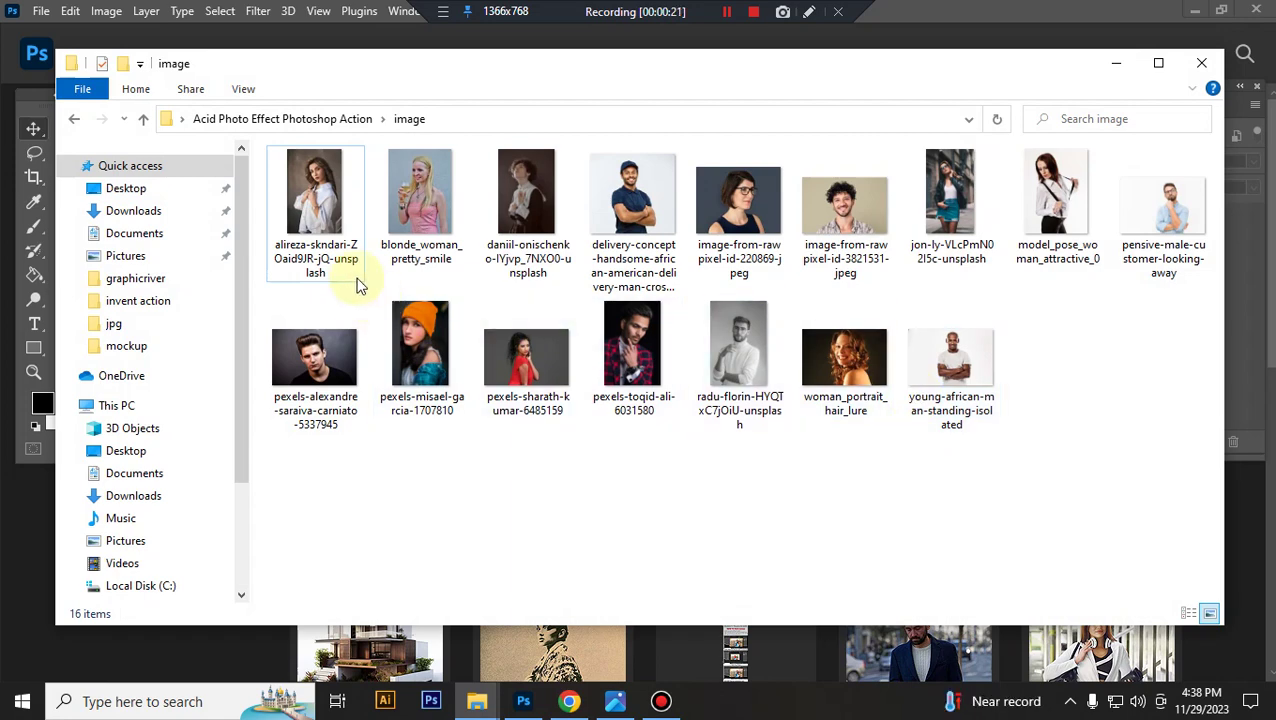
- Open alireza-skndari-ZOaid9JR-jQ-unsplash.jpg, the woman in a white shirt, in Photoshop
drag(340, 224, 670, 414)
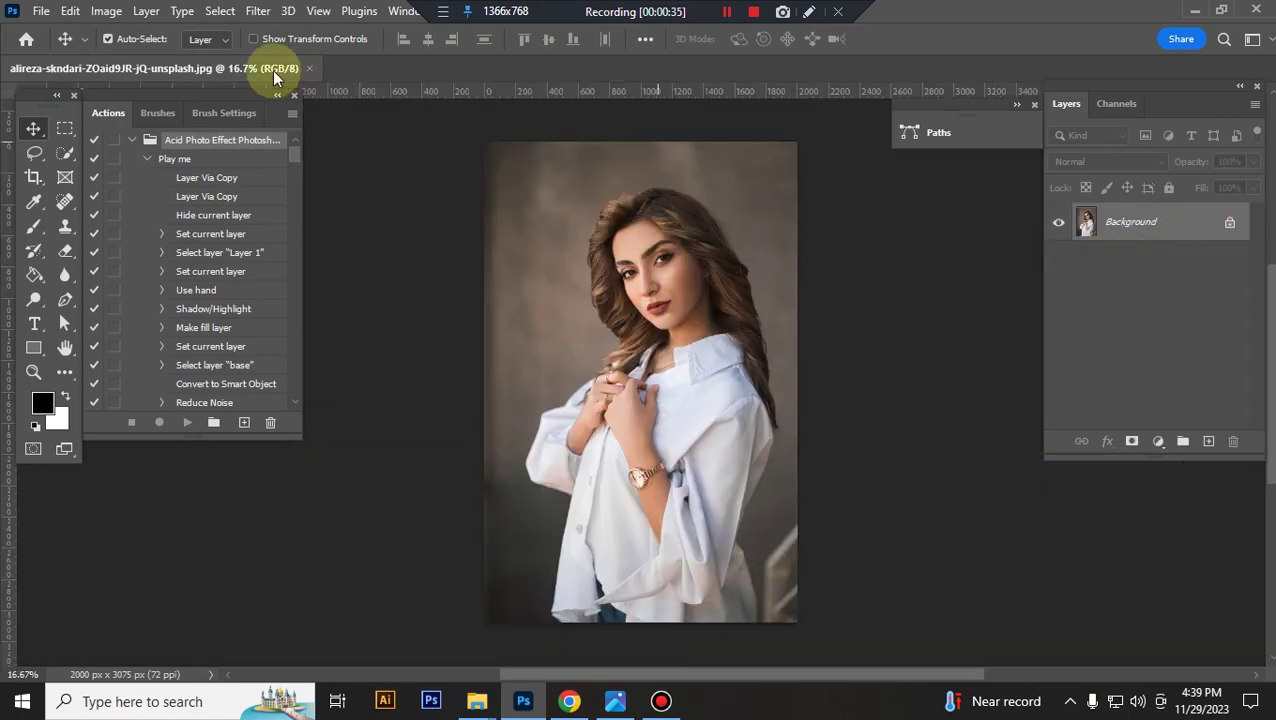
click(107, 10)
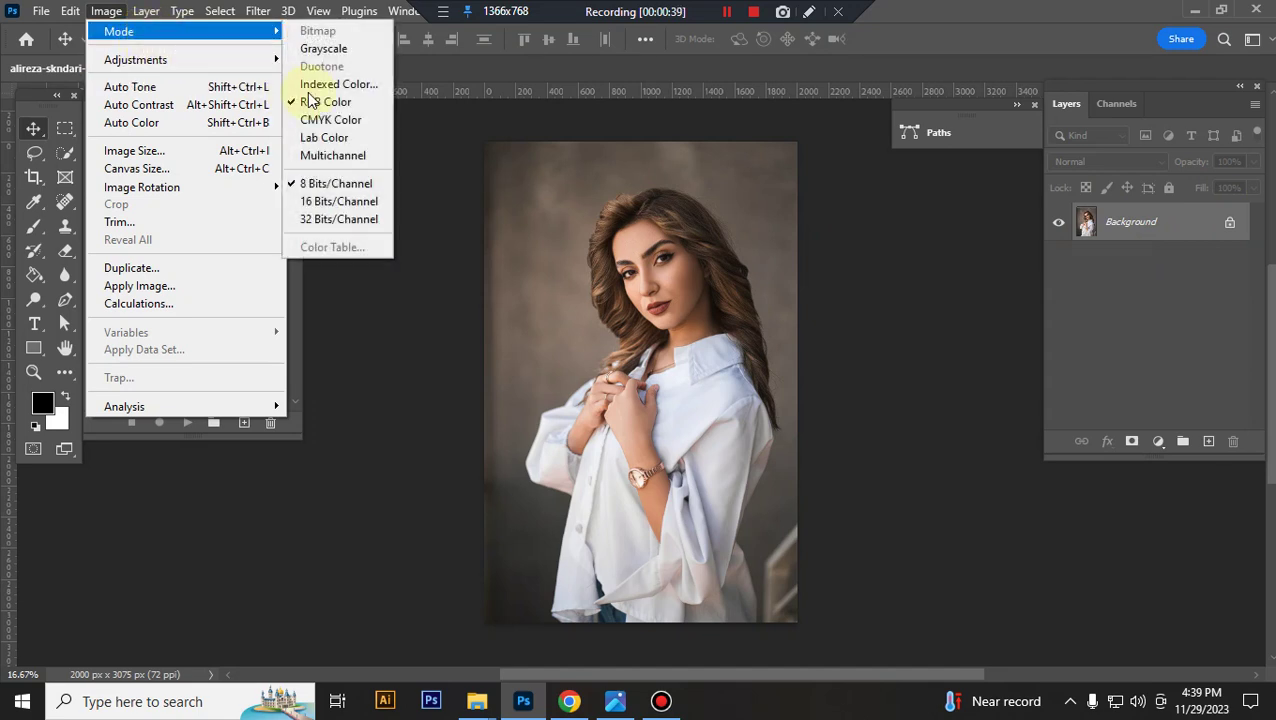
click(165, 150)
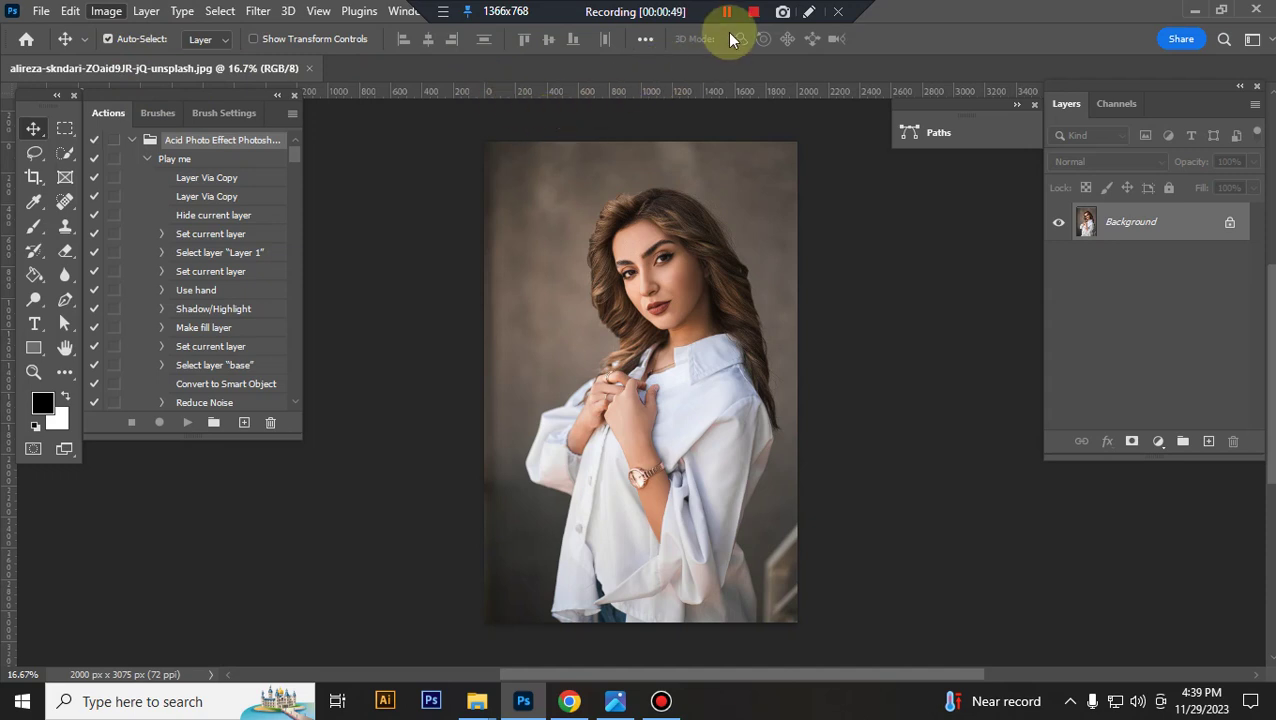
key(ctrl+alt+i)
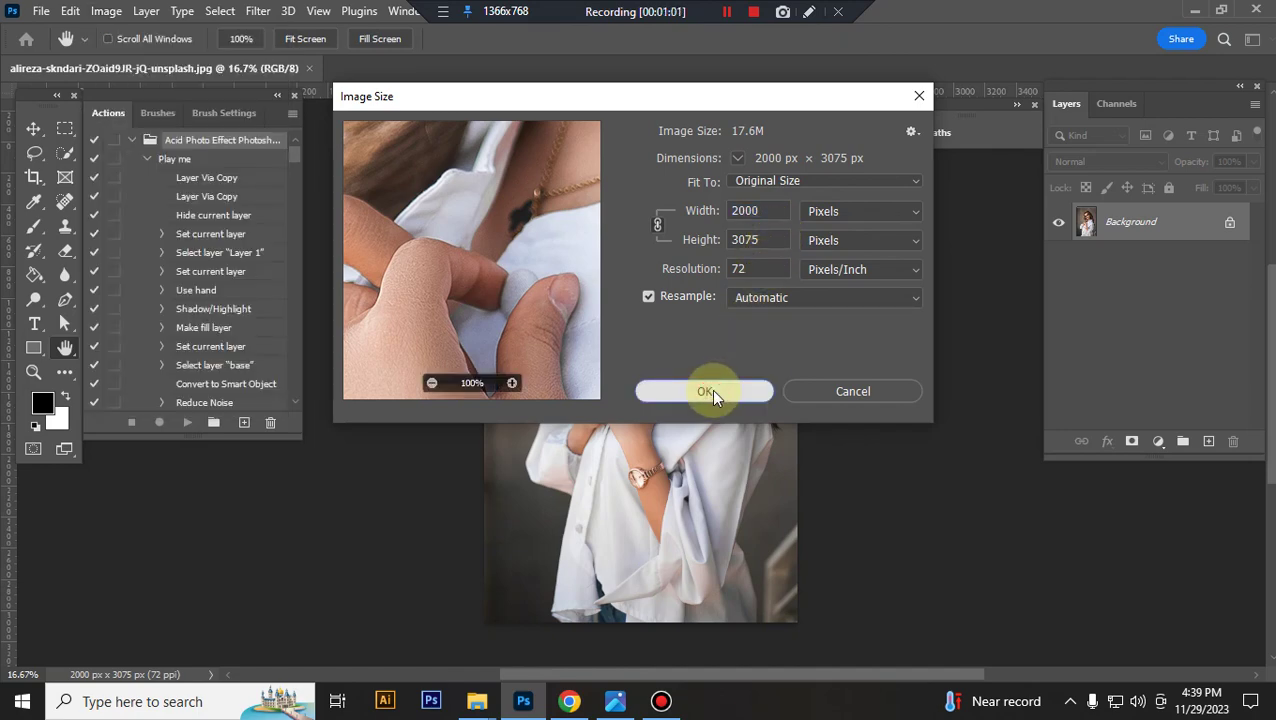
click(707, 391)
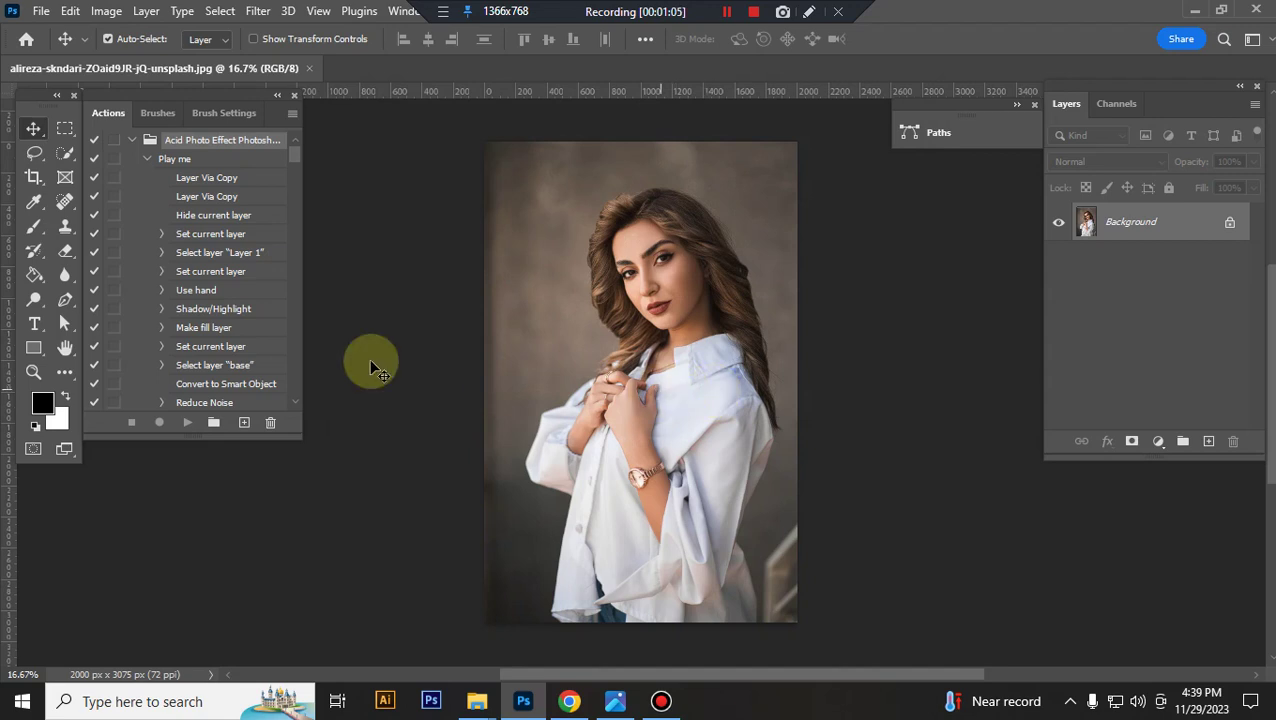
- Play the 'Play me' action on the portrait and let it finish the blue-yellow acid artwork
click(175, 159)
click(187, 422)
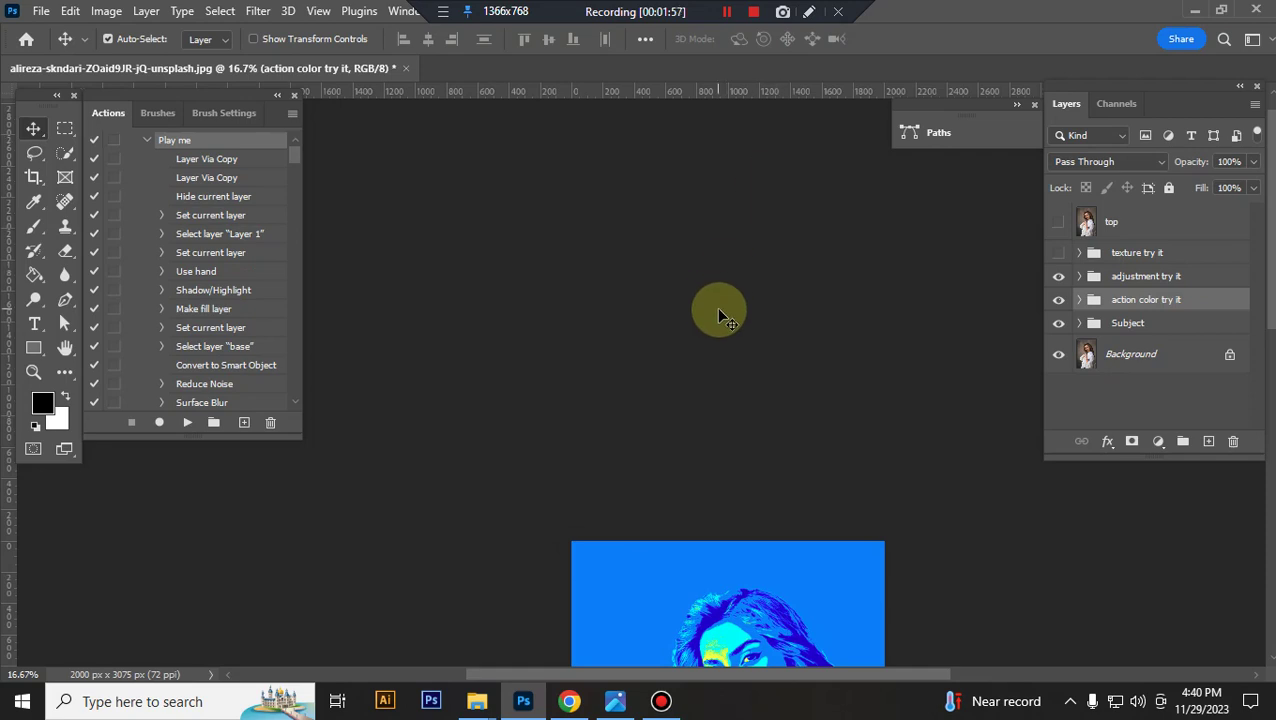
scroll(718, 316, down, 5)
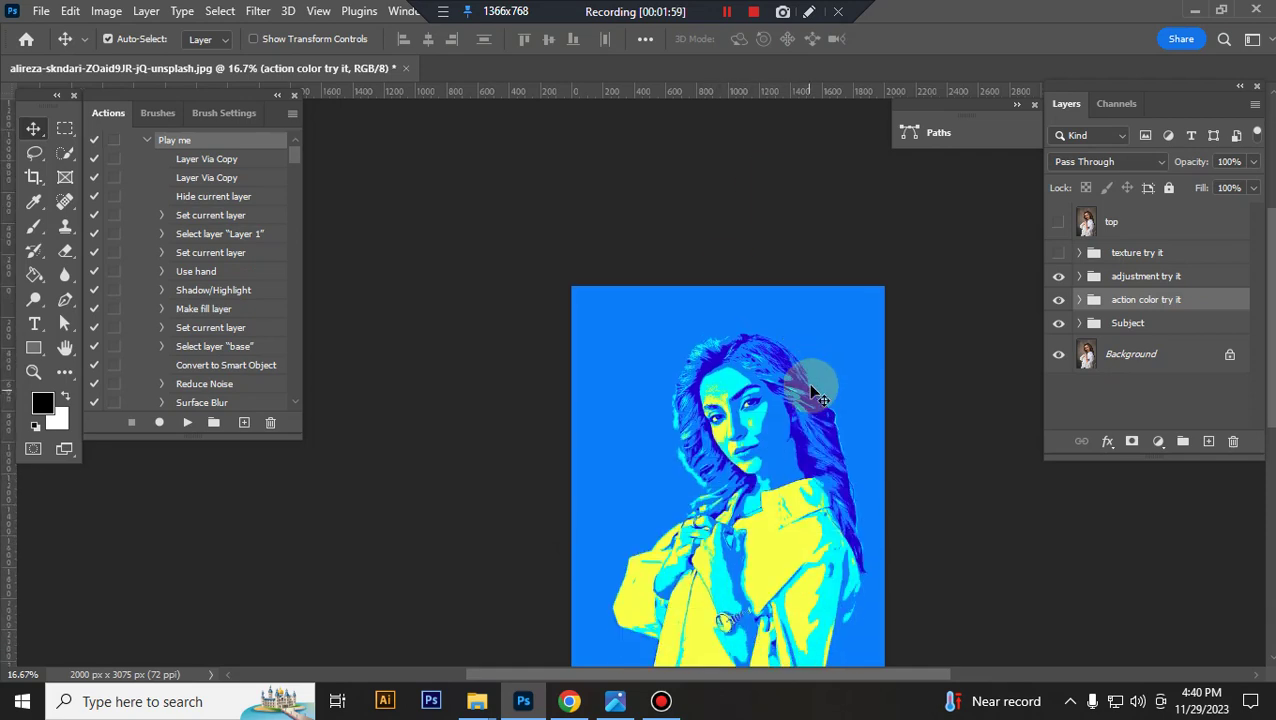
scroll(818, 398, down, 4)
scroll(852, 410, up, 1)
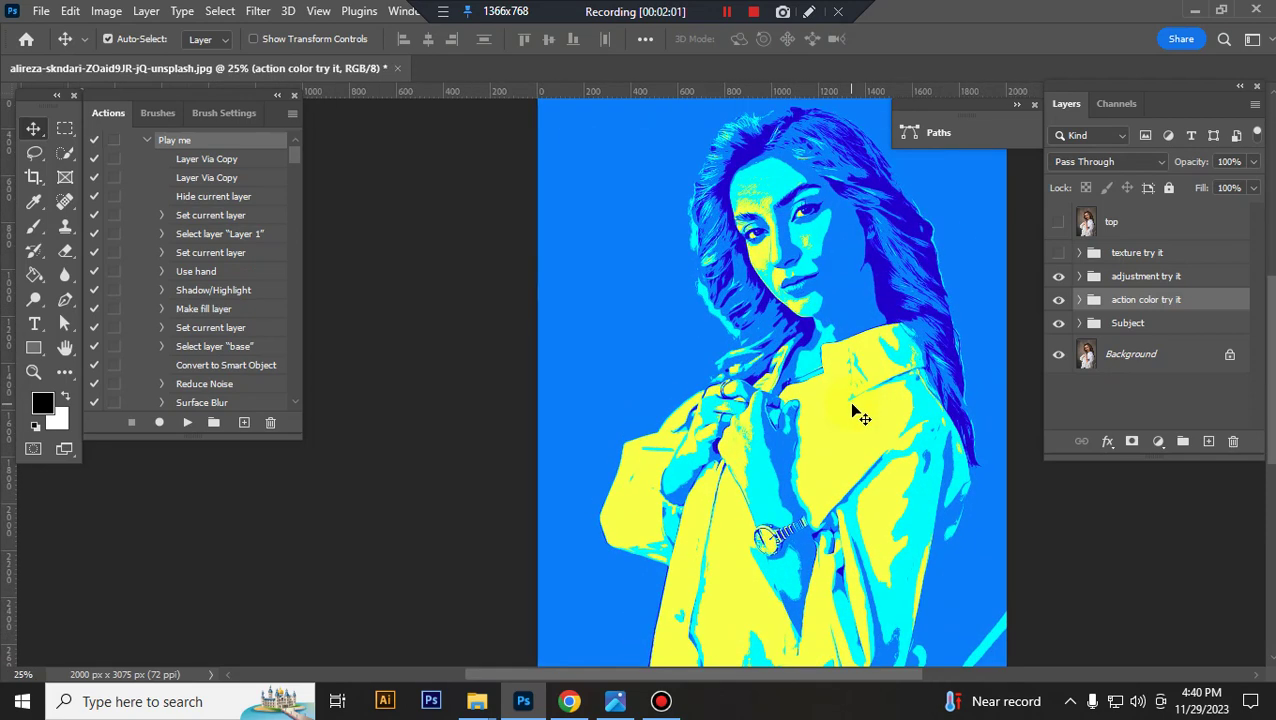
scroll(860, 400, right, 3)
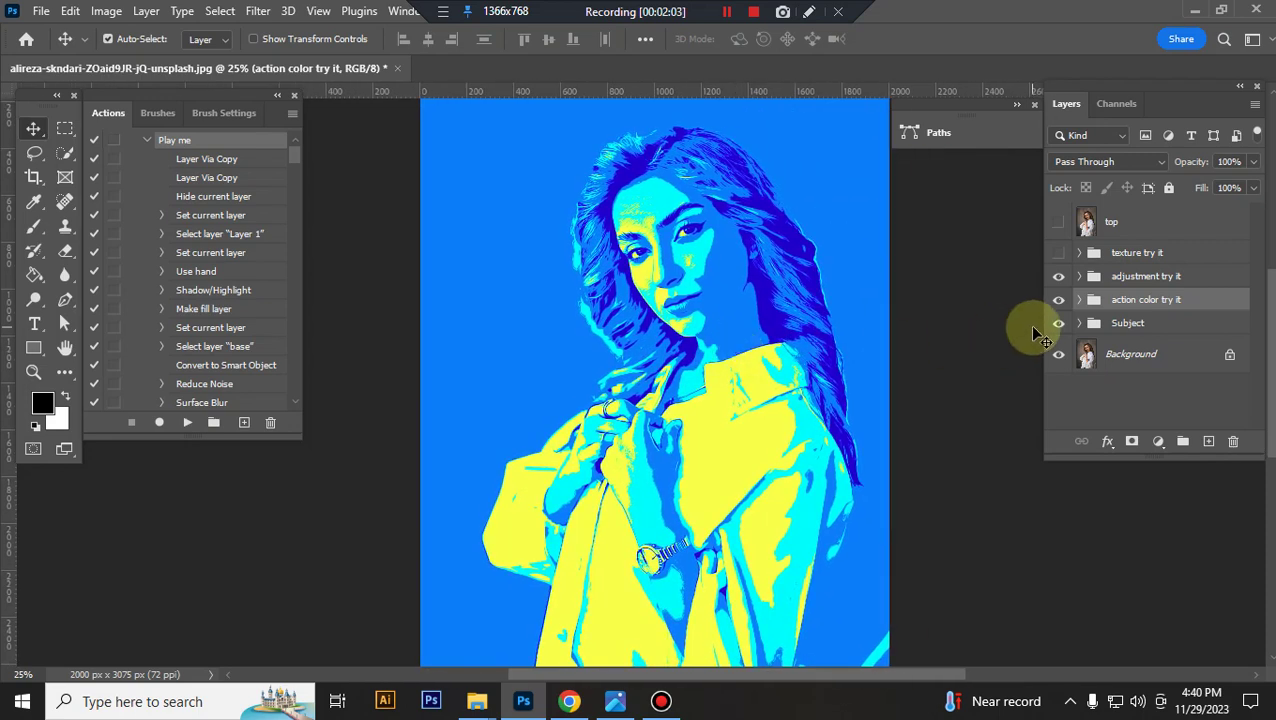
click(1085, 253)
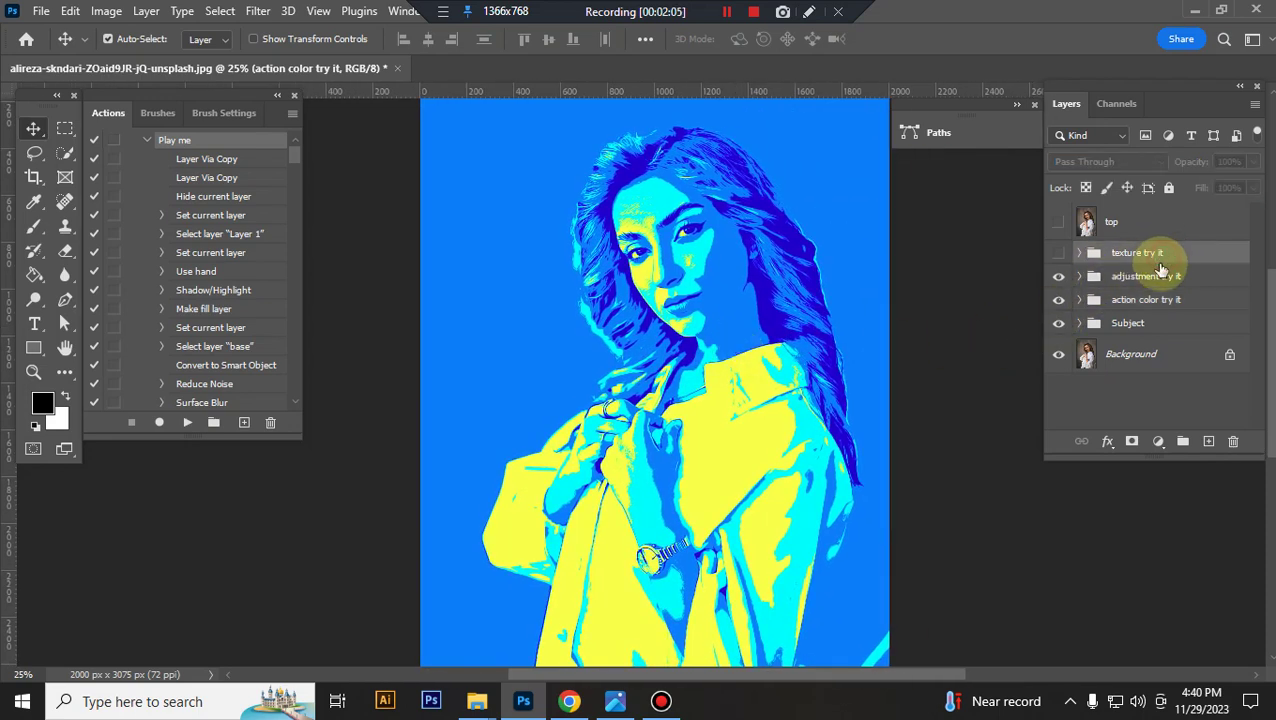
click(1059, 257)
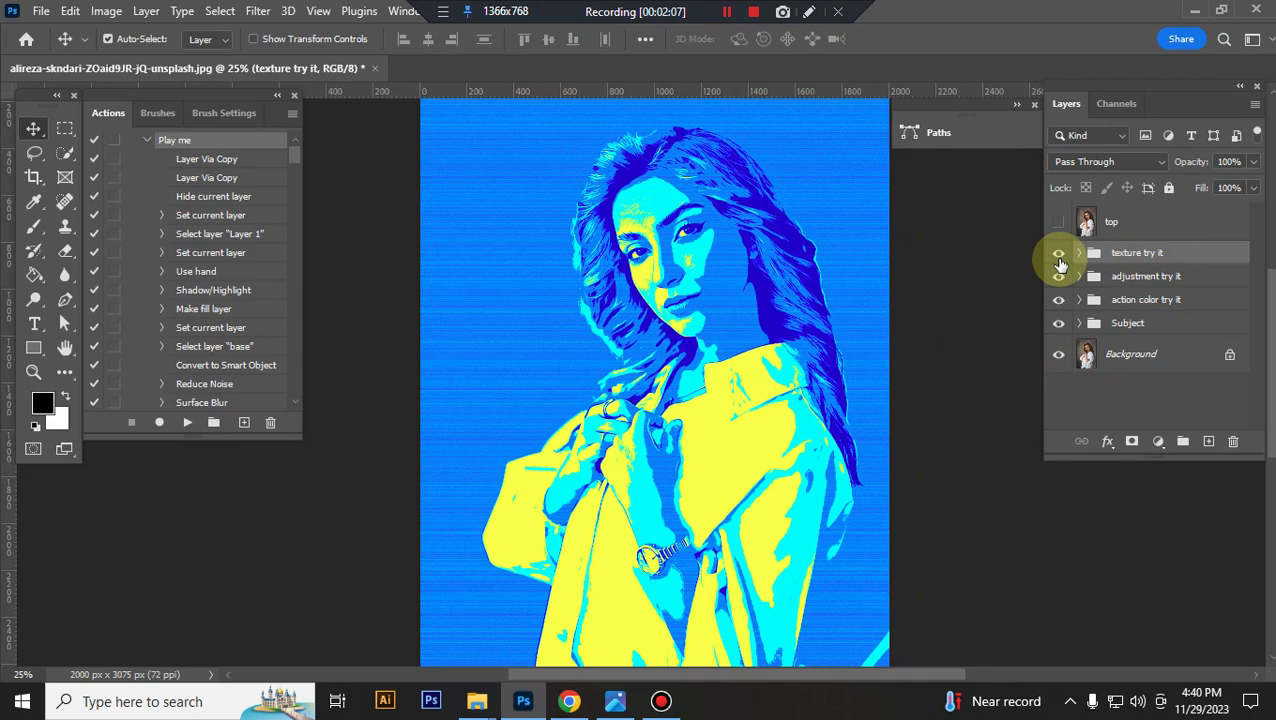
key(ctrl+plus)
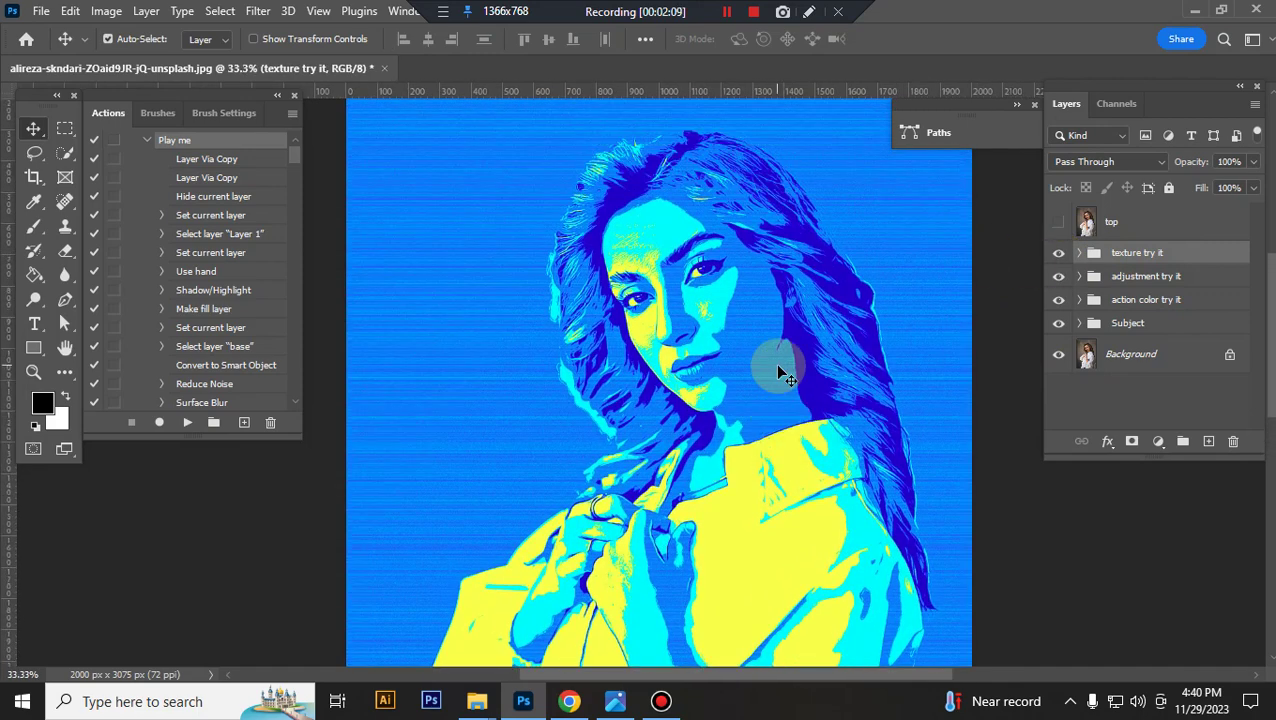
click(1079, 253)
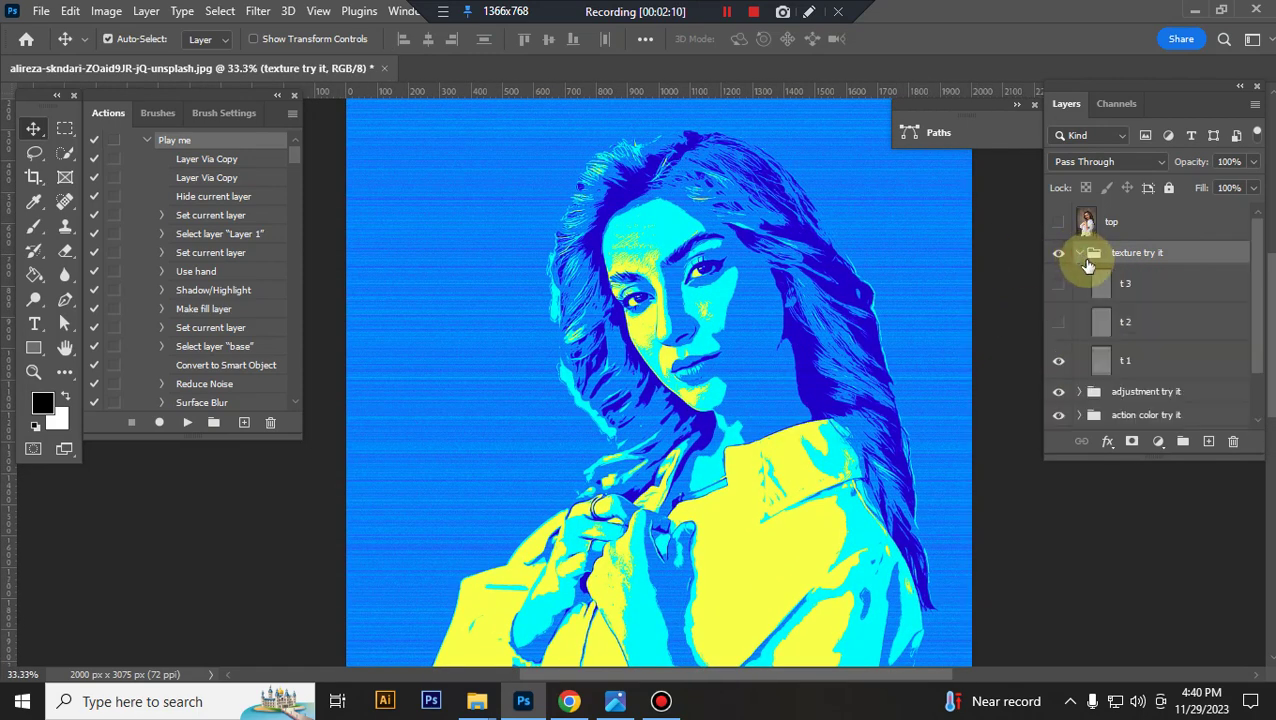
click(1059, 359)
click(1061, 328)
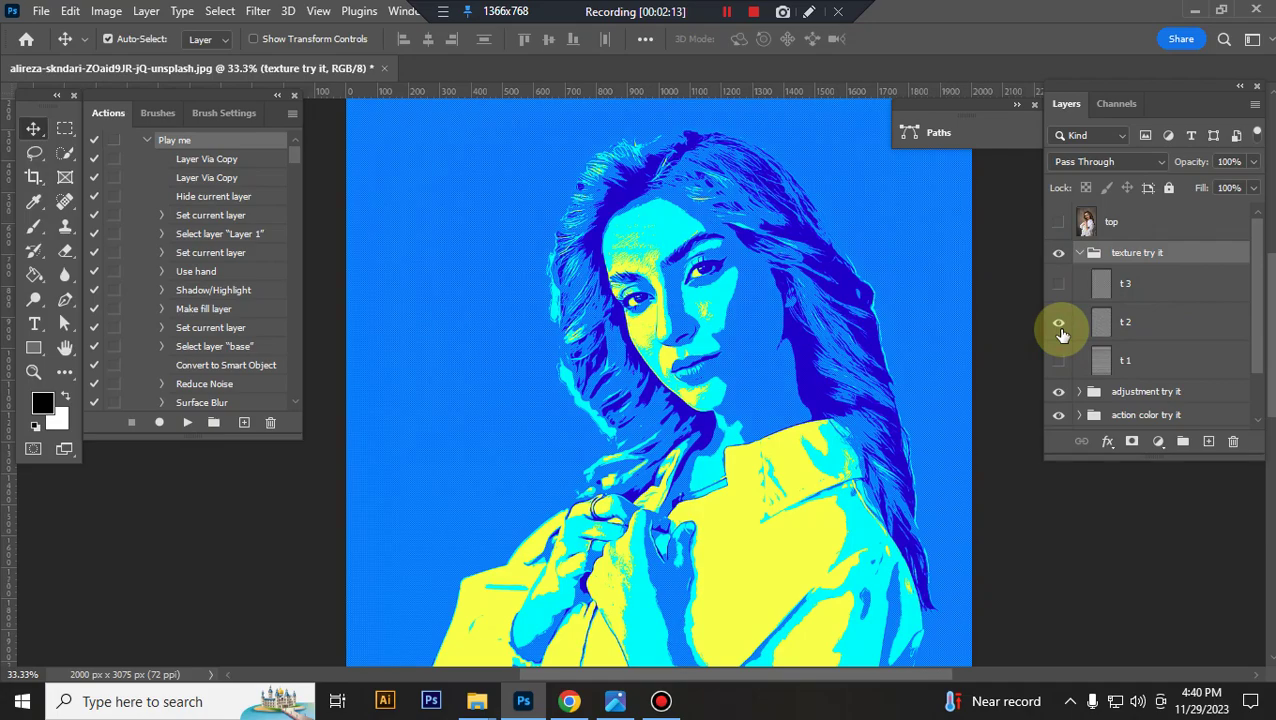
key(ctrl+plus)
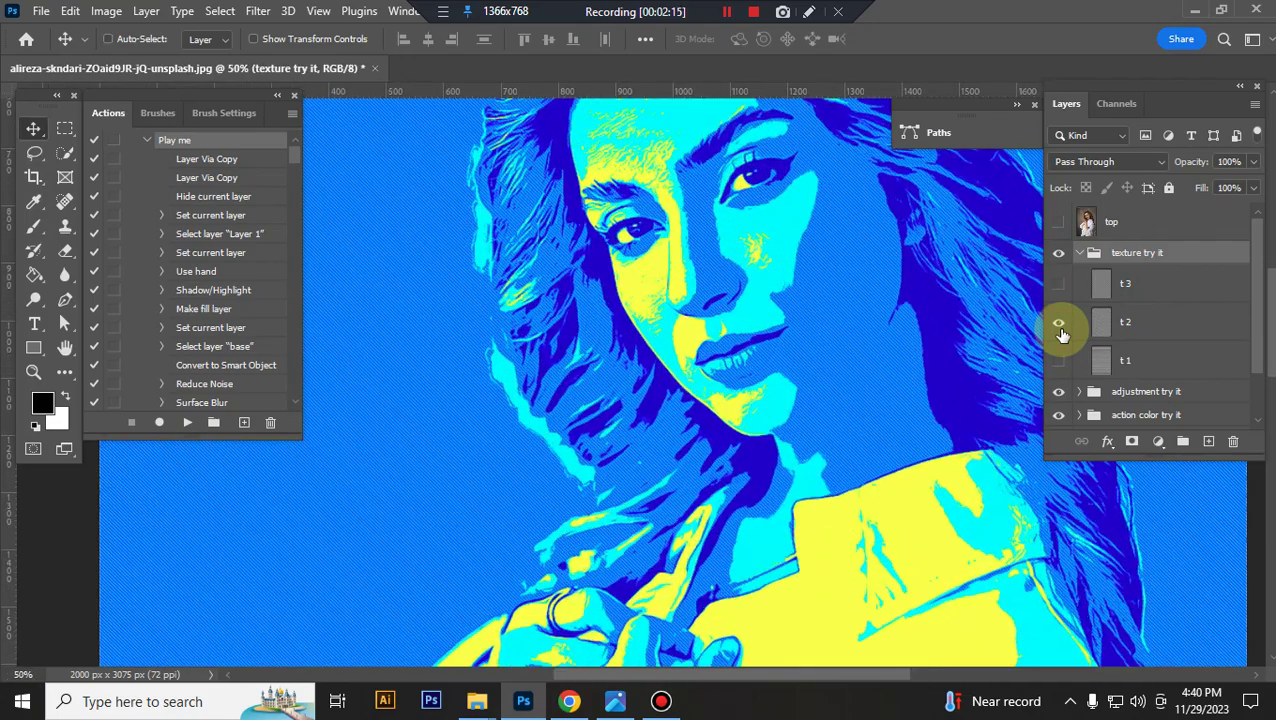
key(ctrl+minus)
key(ctrl+minus)
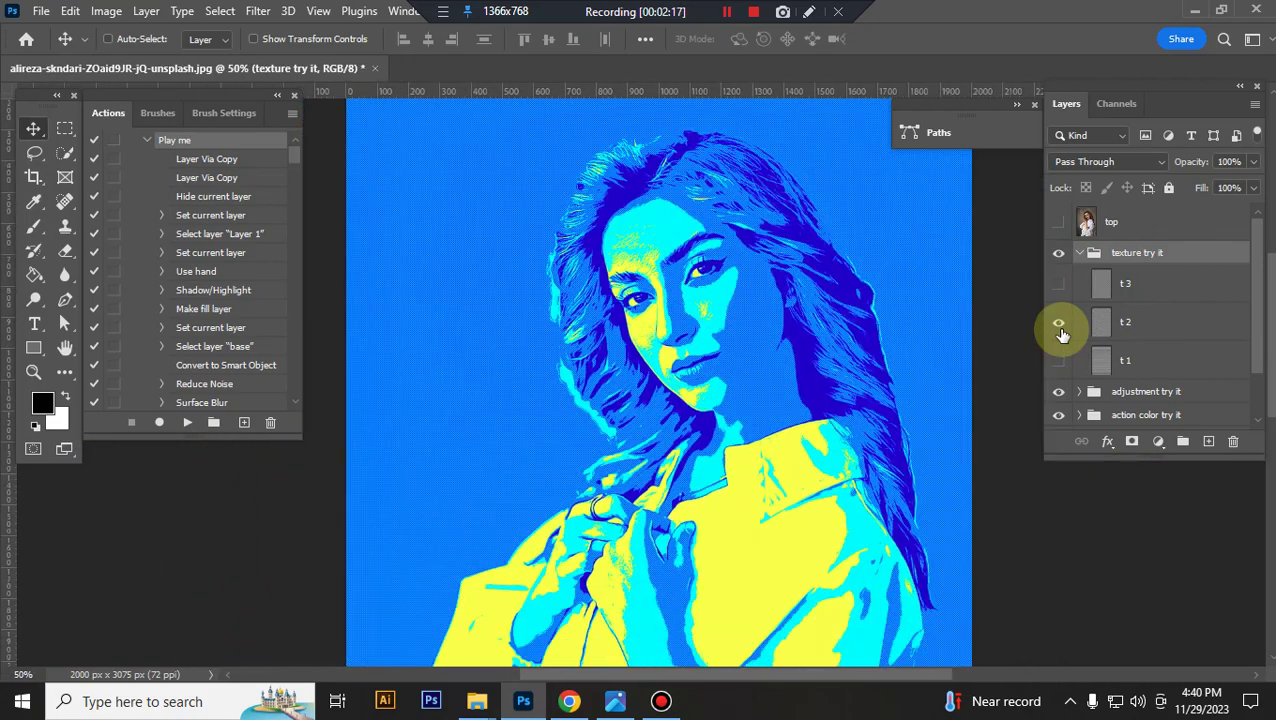
click(1059, 325)
click(1061, 285)
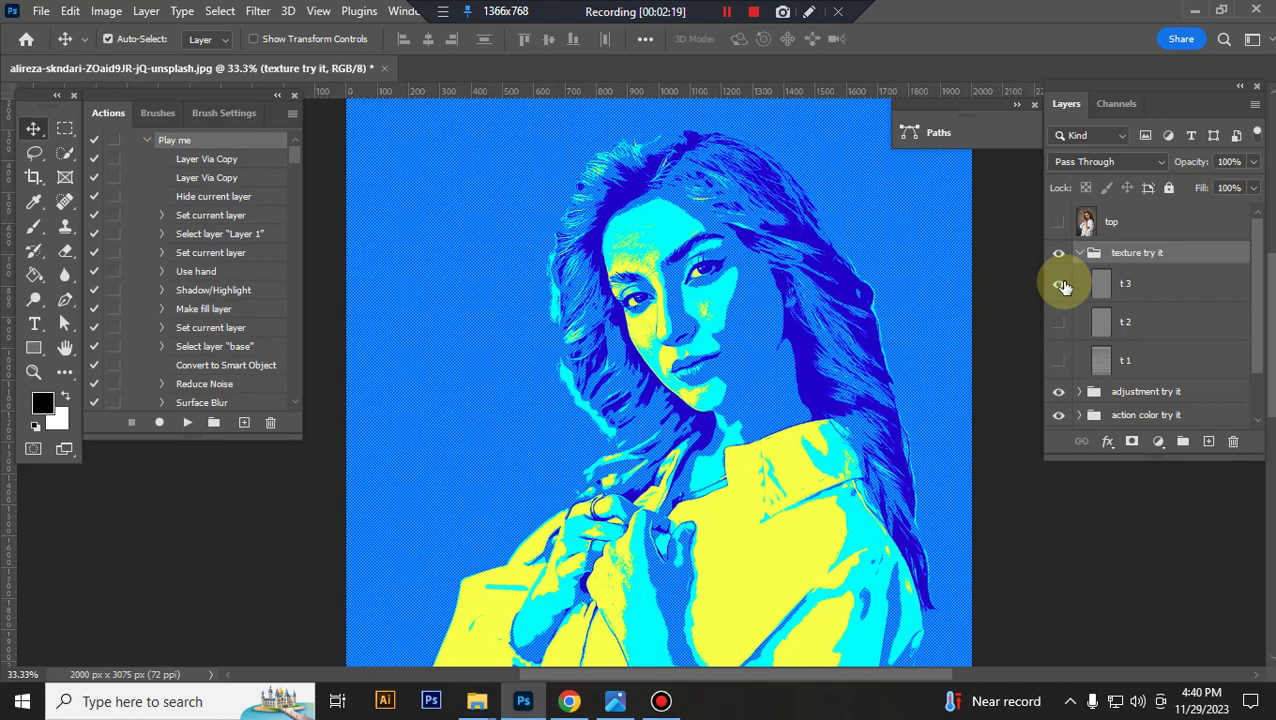
key(ctrl+plus)
key(ctrl+plus)
key(ctrl+minus)
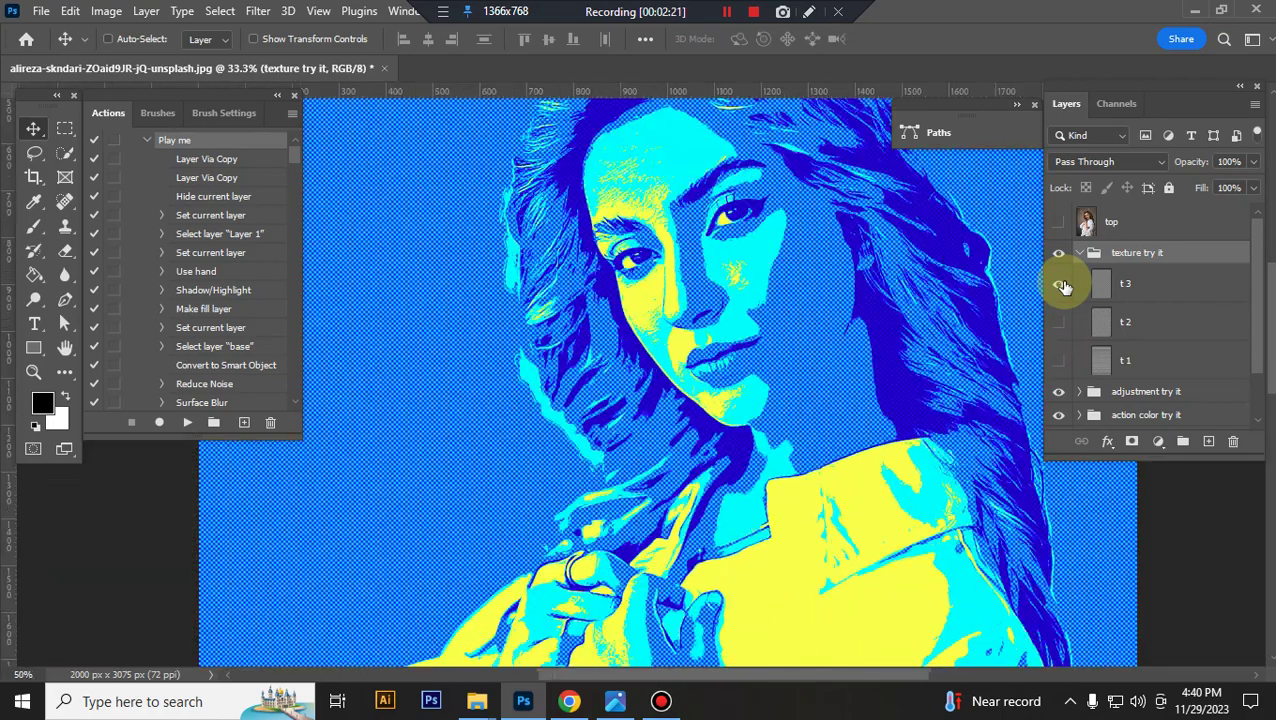
key(ctrl+minus)
click(1059, 285)
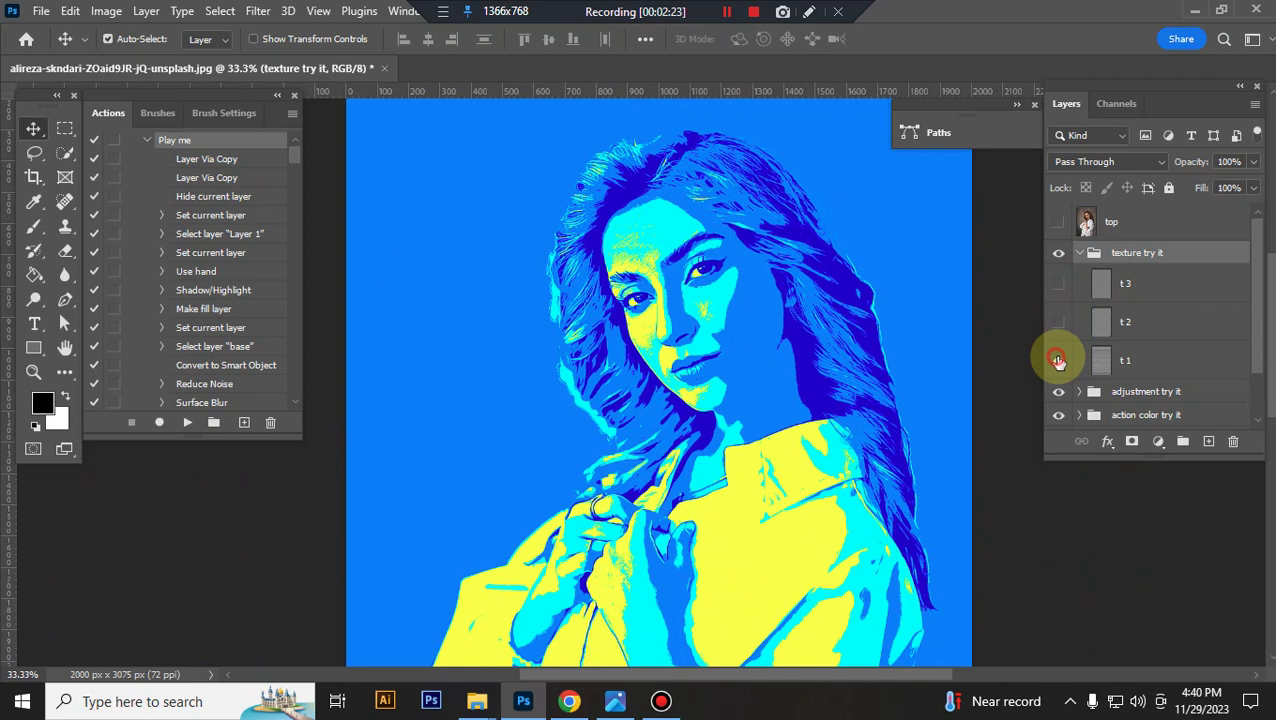
click(1059, 360)
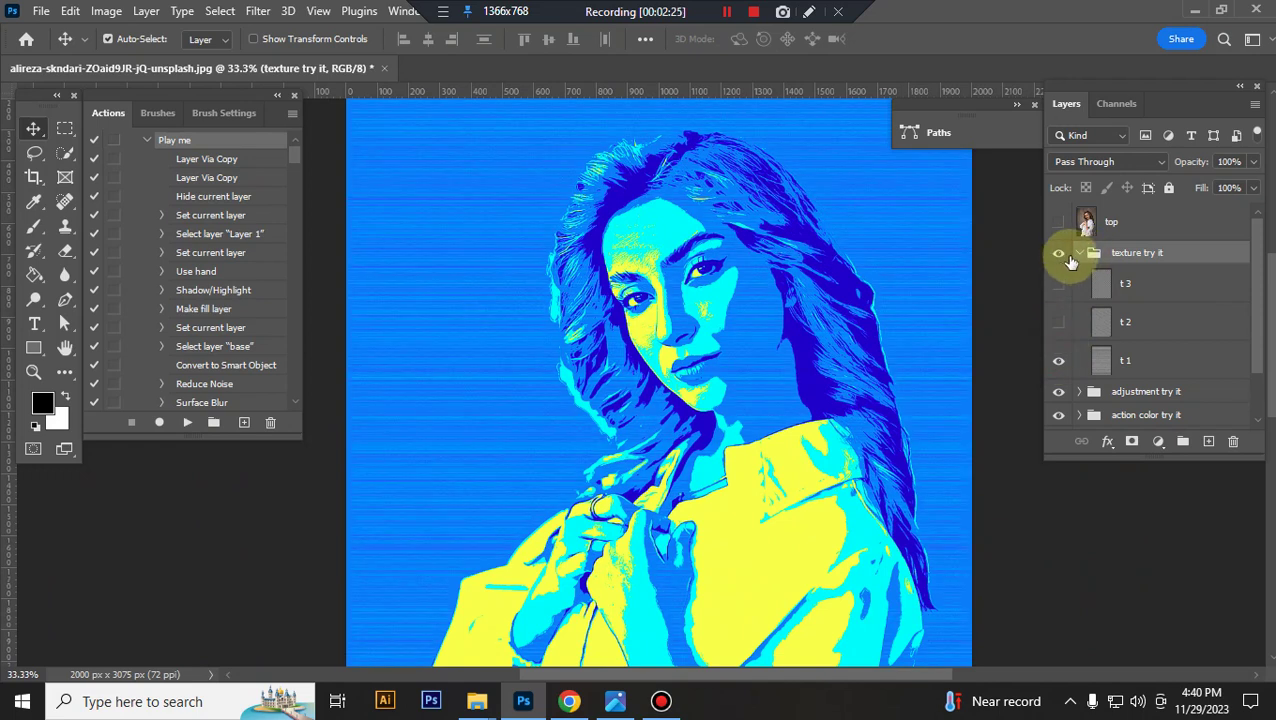
click(1078, 254)
- Hide texture try it, compare adjustment try it on and off, then open its opacity control
click(1059, 253)
click(1090, 276)
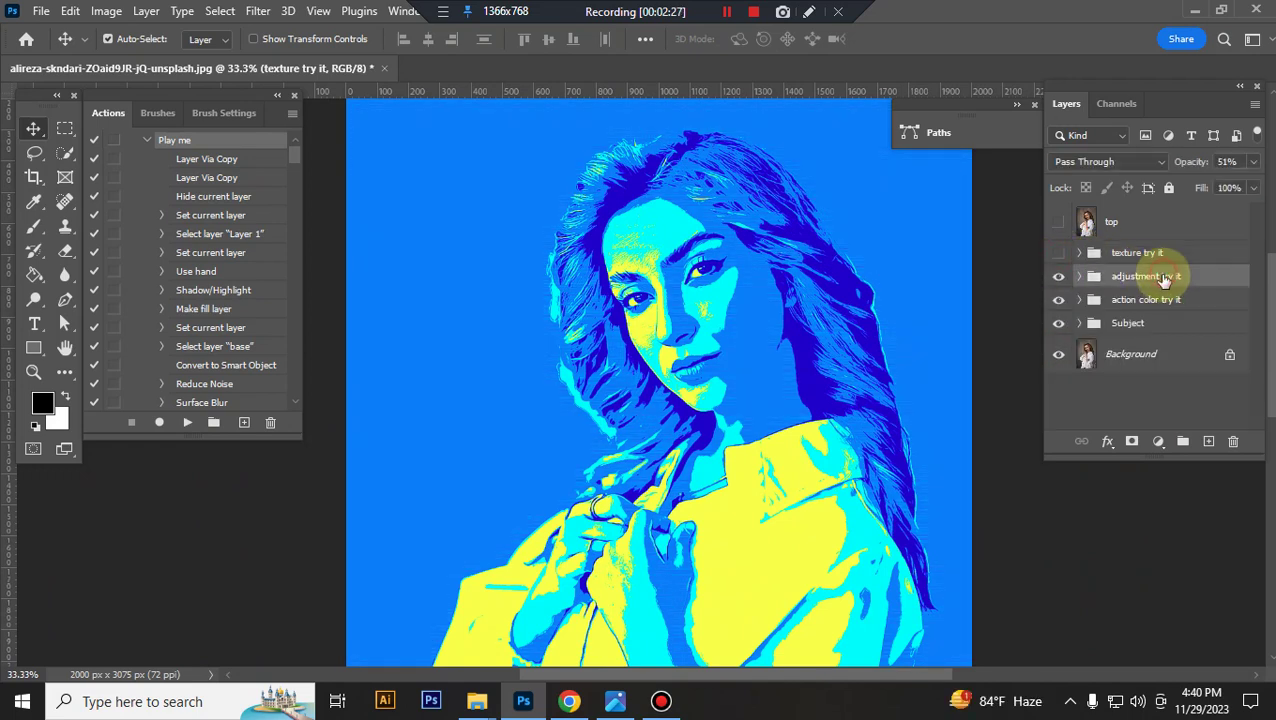
click(1062, 278)
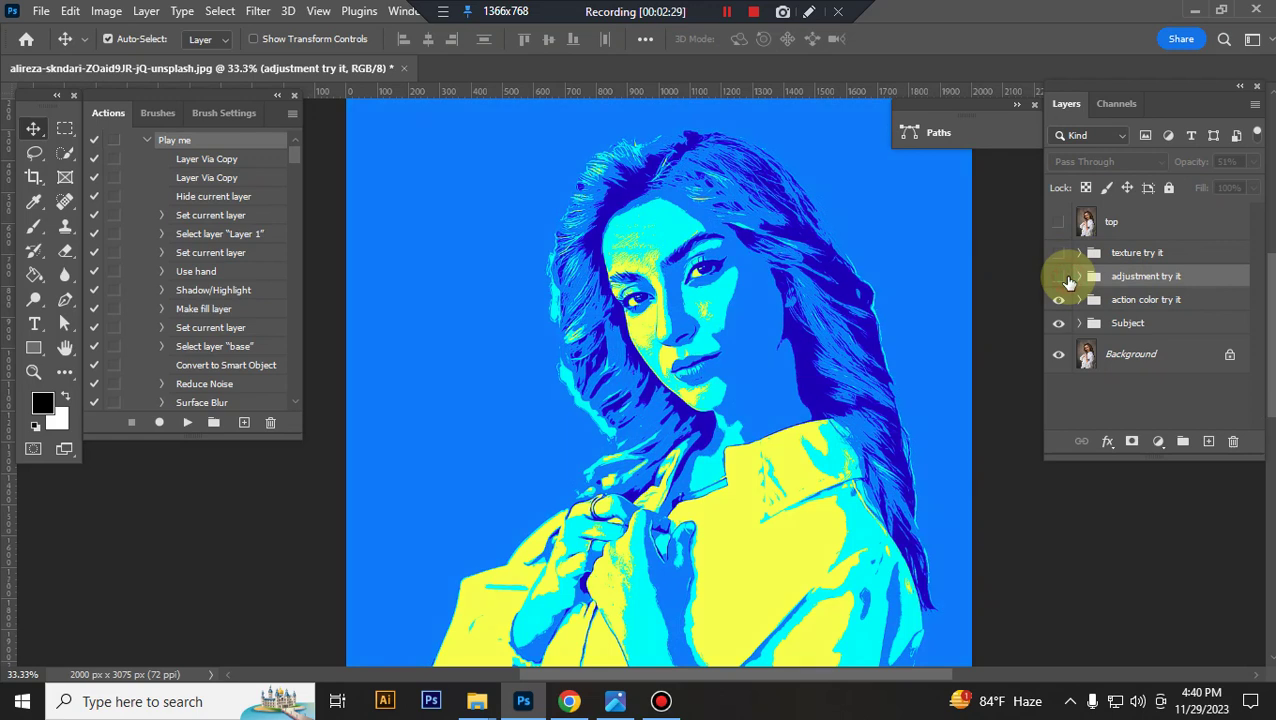
click(1058, 279)
click(1058, 283)
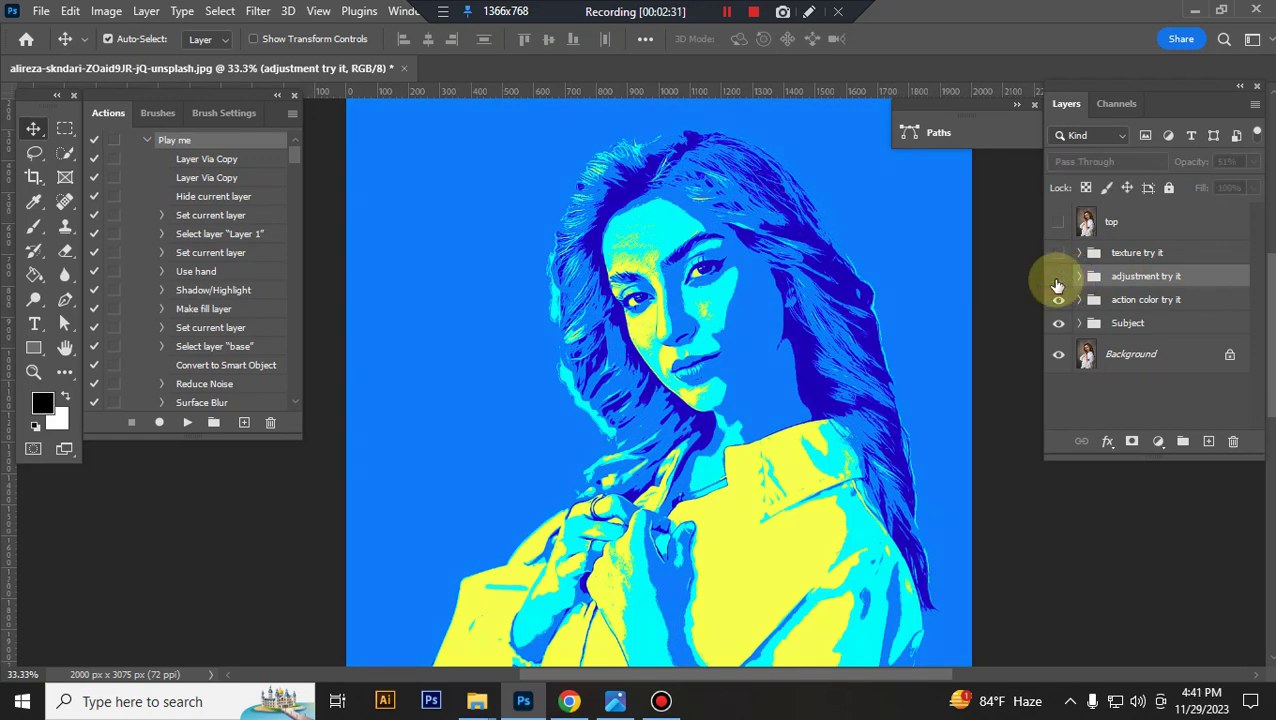
click(1057, 281)
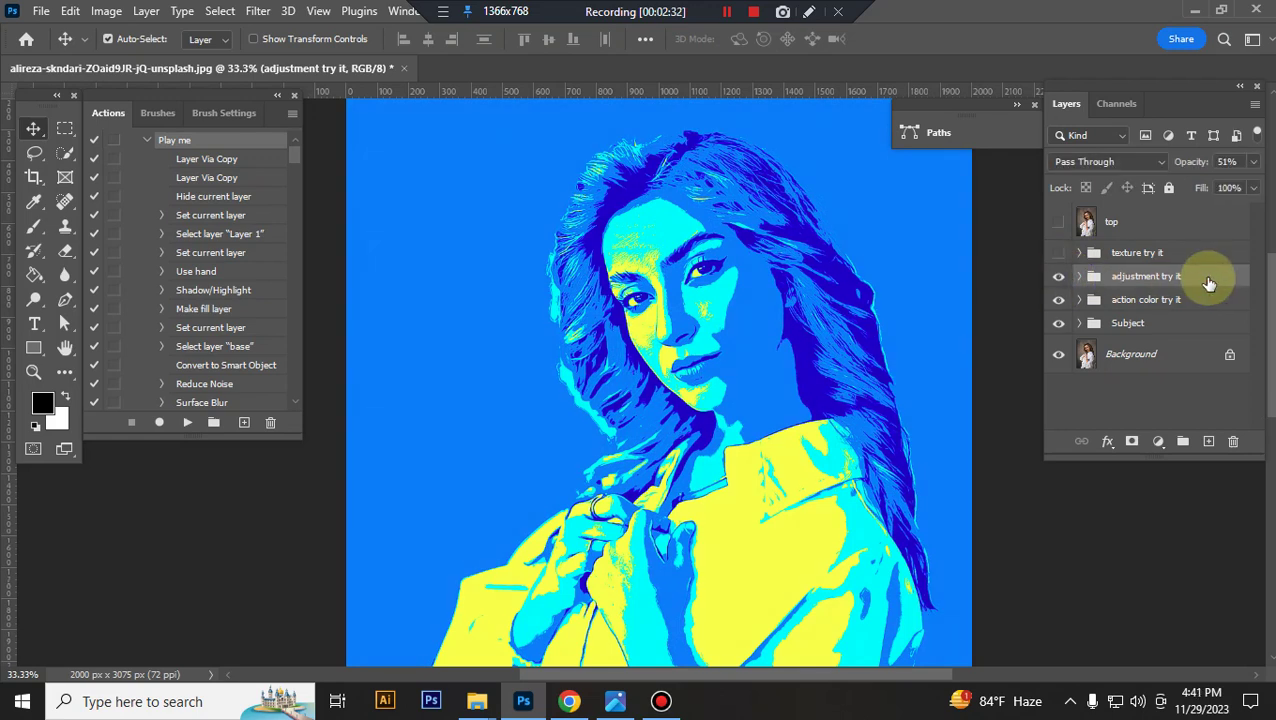
click(1253, 163)
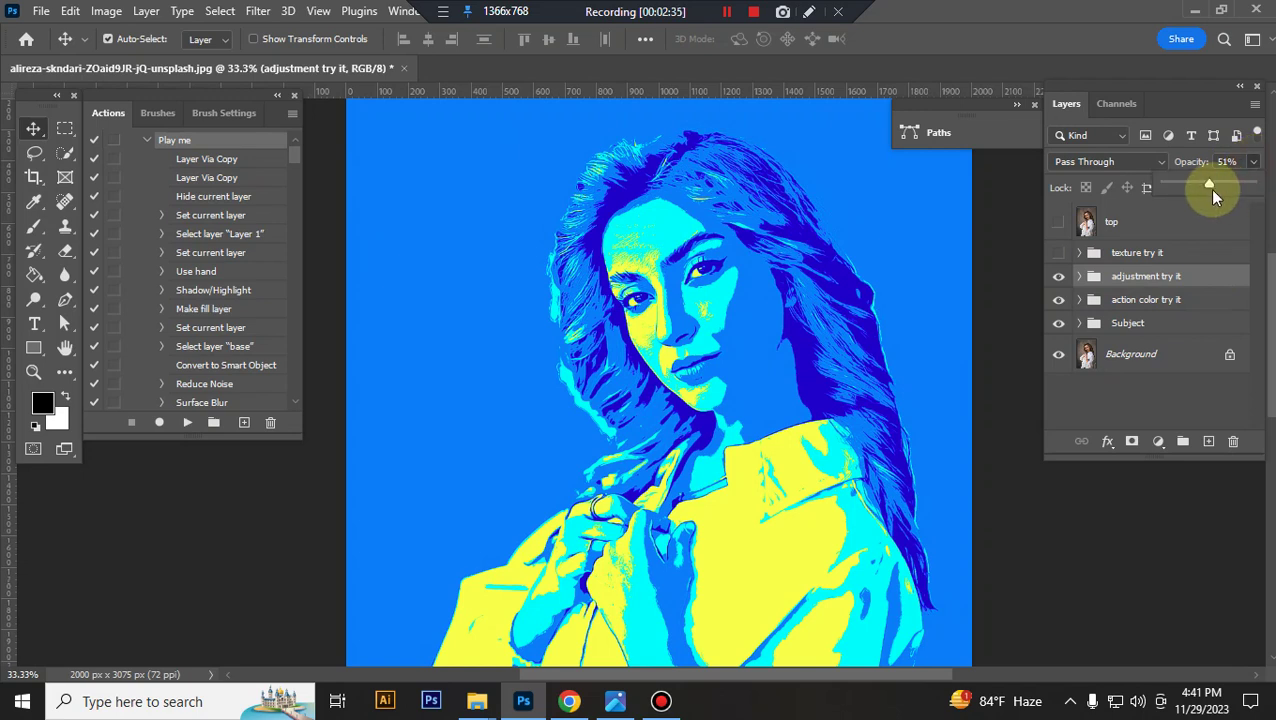
- Raise the adjustment try it group to 100% opacity and set Hue/Saturation 1 saturation to +5
drag(1210, 185, 1251, 183)
click(1079, 276)
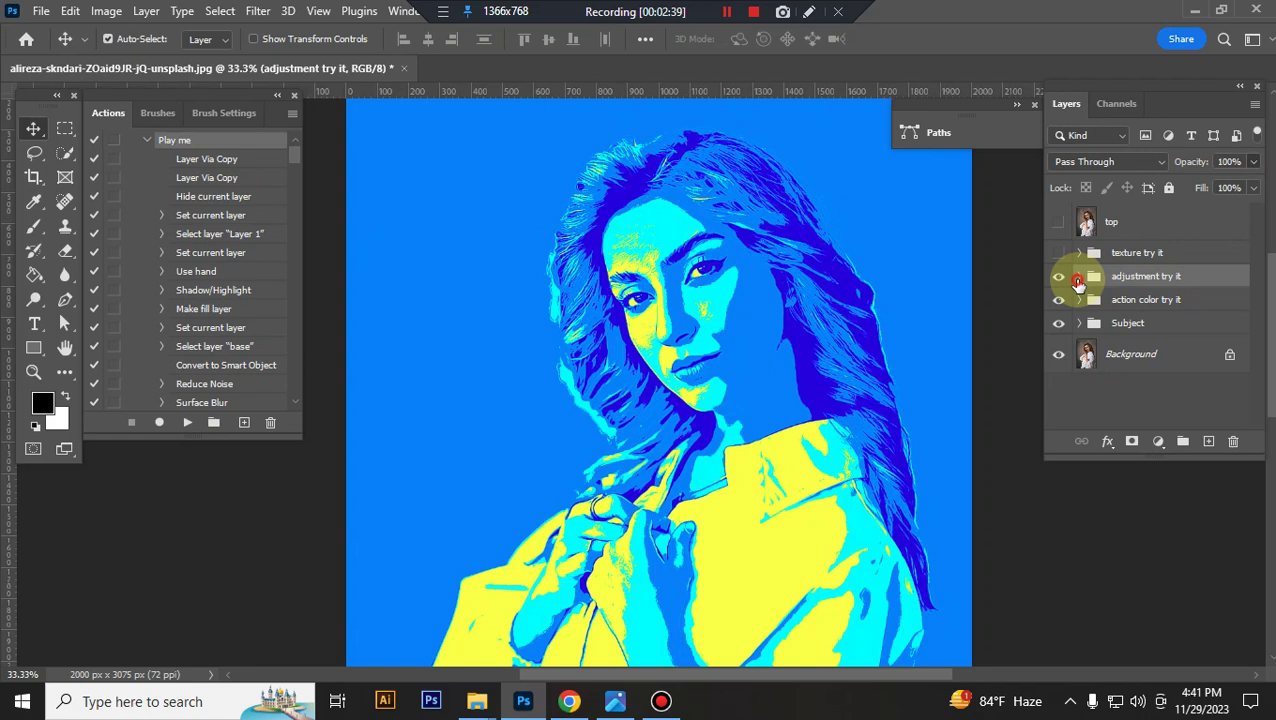
click(1079, 276)
scroll(1120, 287, down, 1)
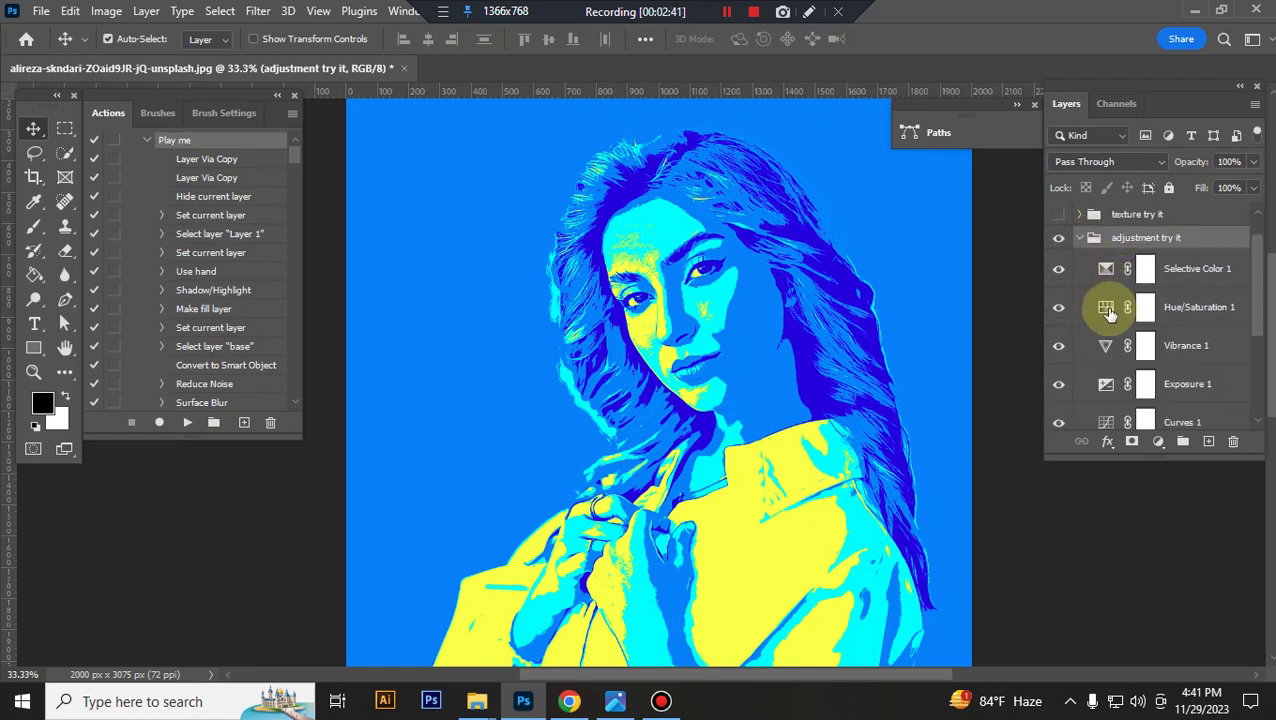
double_click(1105, 312)
drag(918, 426, 922, 433)
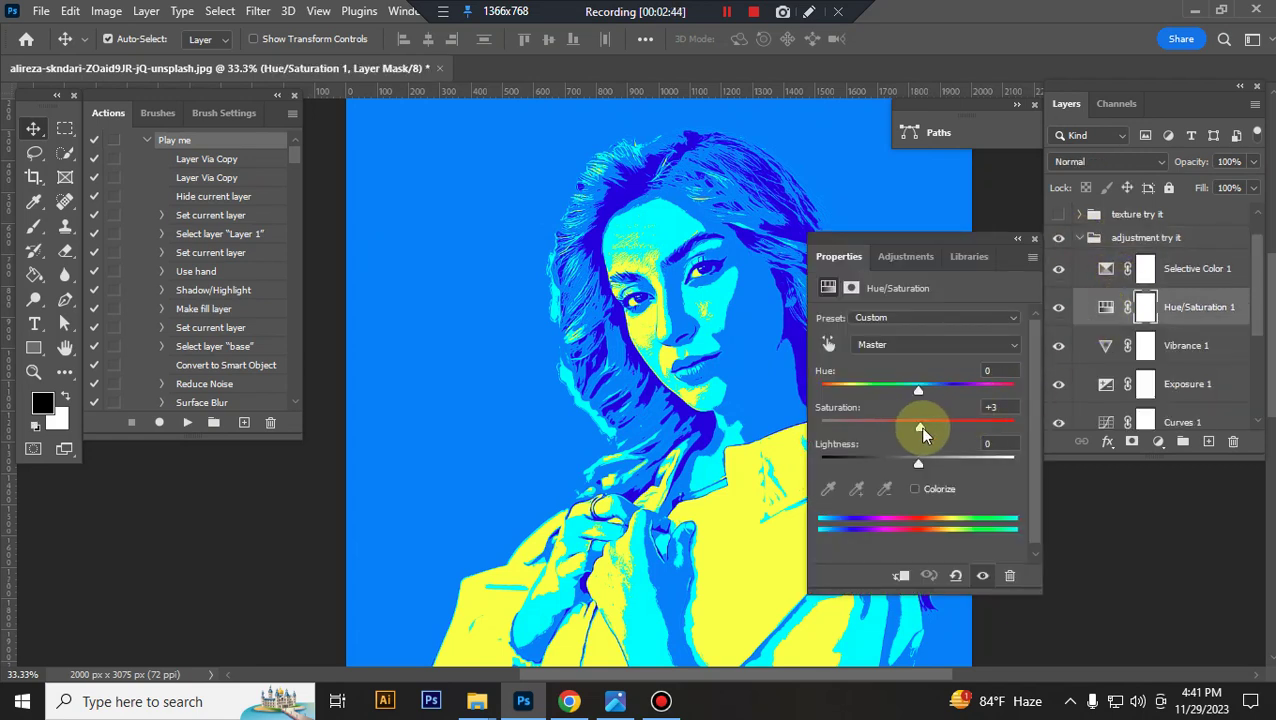
- Set Vibrance 1 to +35, straighten the Curves 1 upper point, and review Levels 1 (20, 0.96, 241)
click(1108, 354)
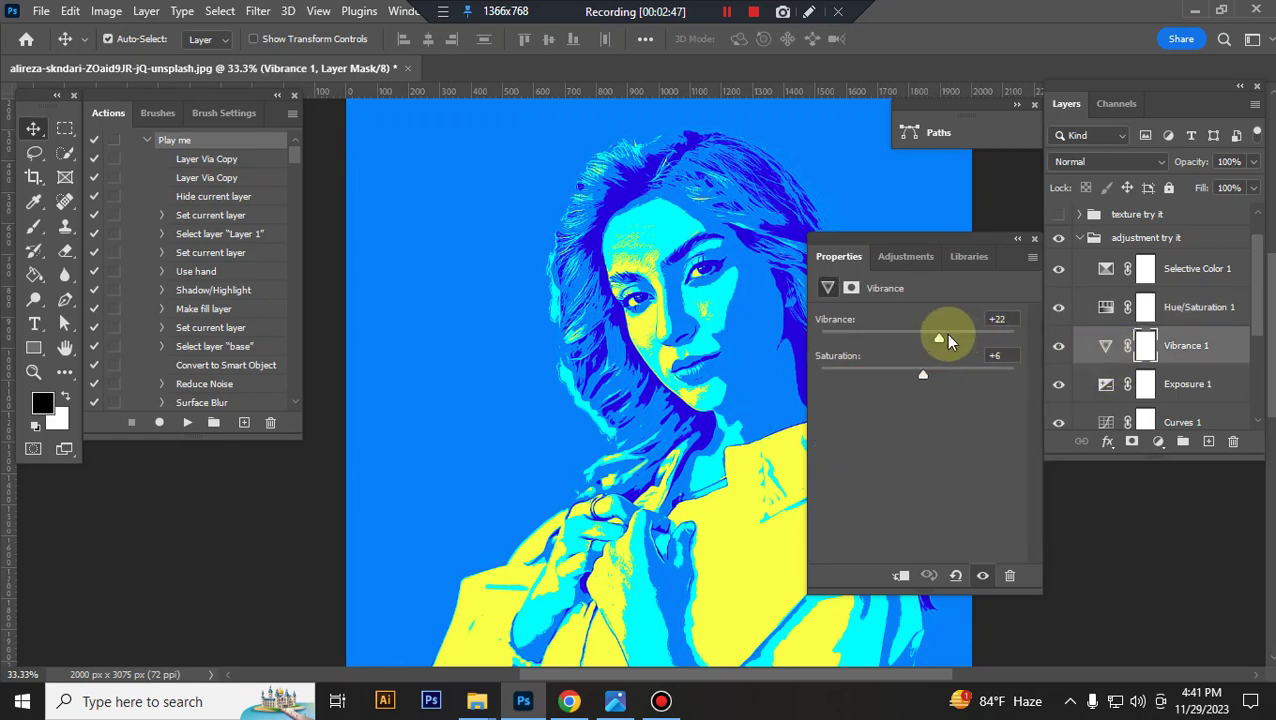
drag(948, 336, 950, 336)
scroll(1105, 380, down, 2)
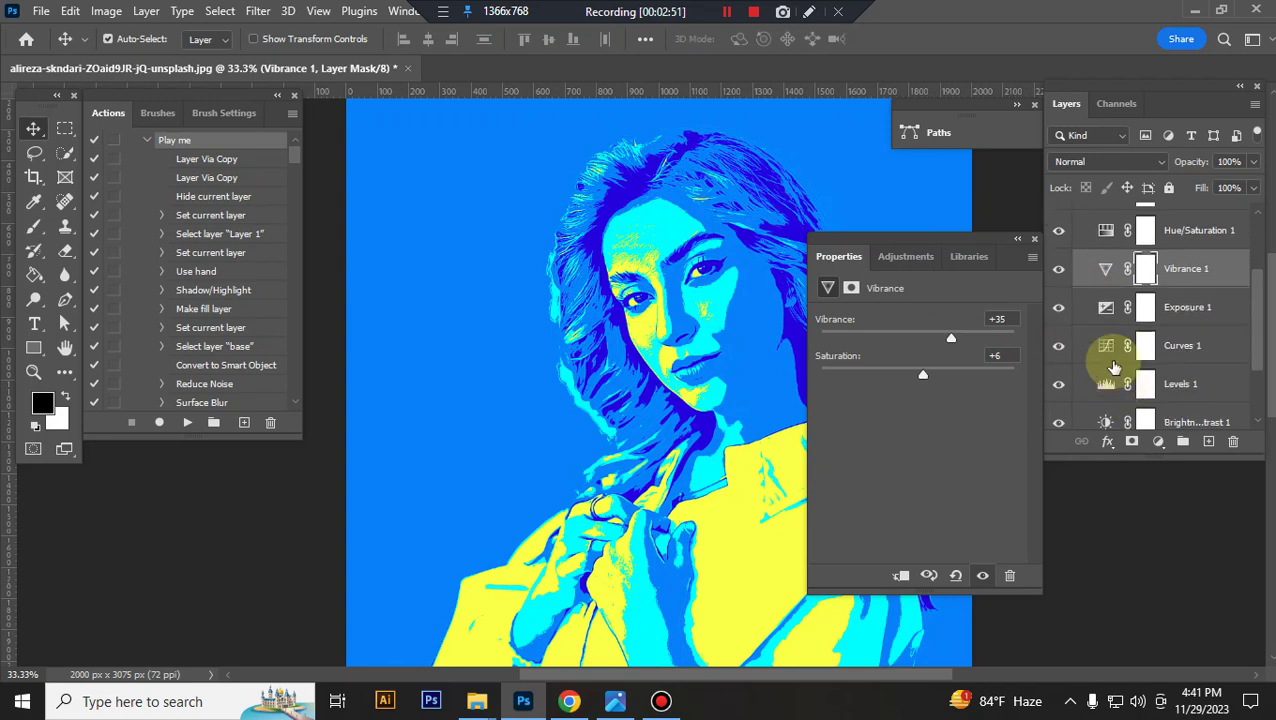
click(1105, 352)
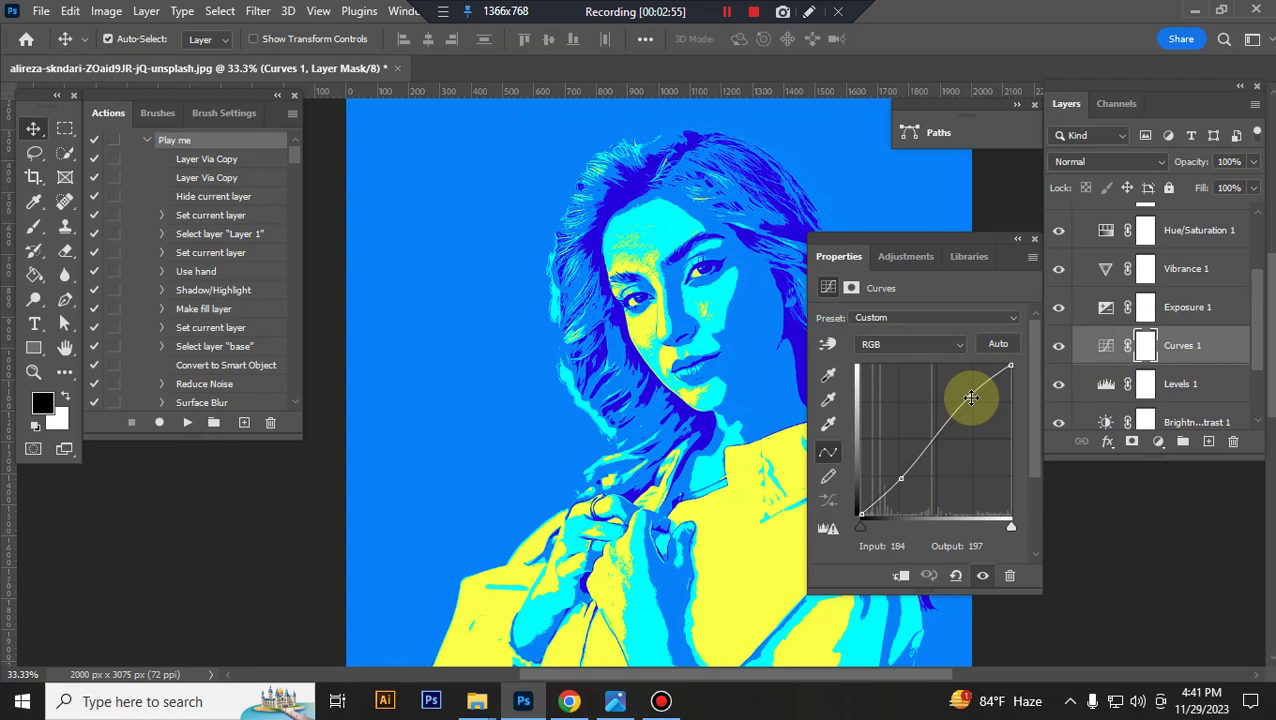
drag(970, 397, 972, 401)
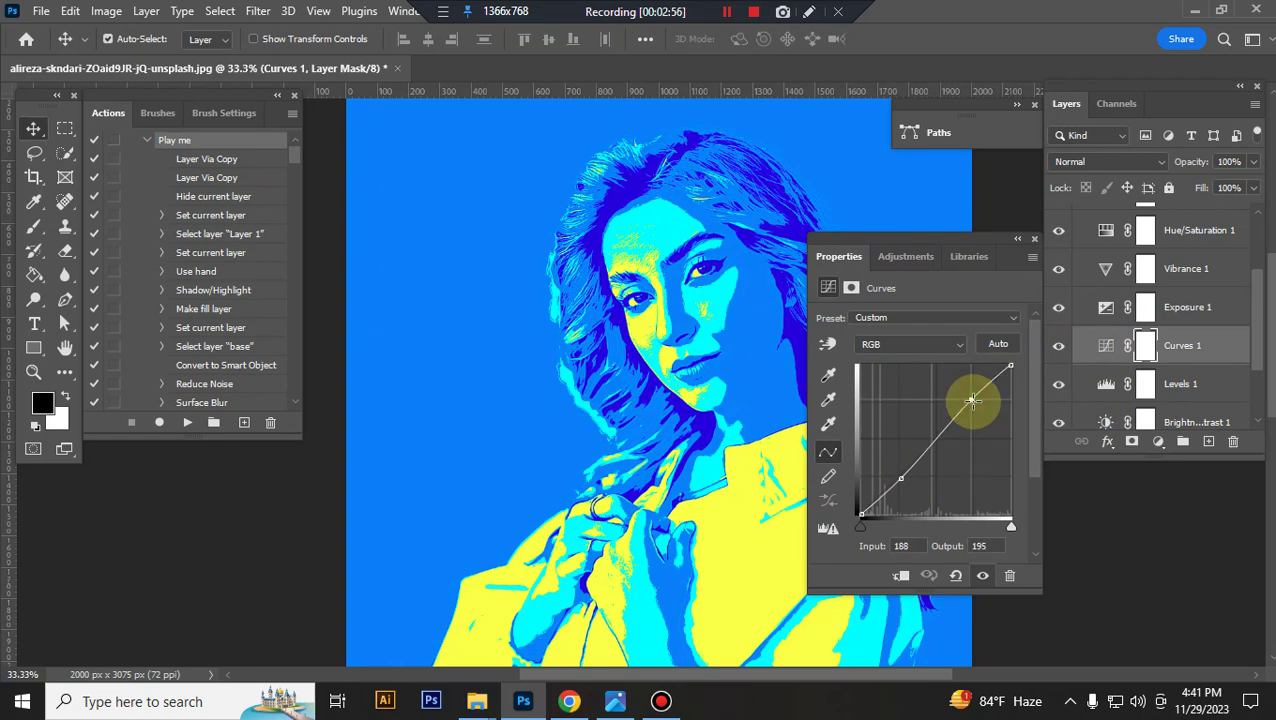
click(1102, 384)
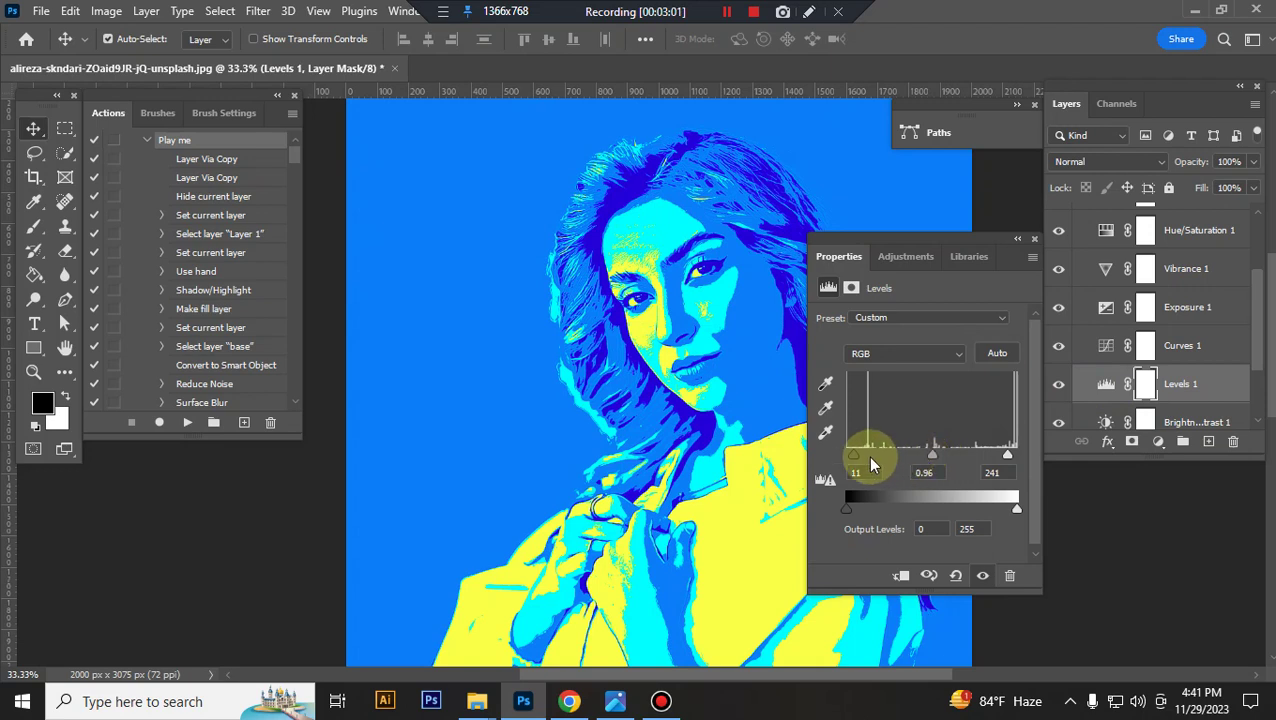
click(1034, 238)
- Collapse adjustment try it, compare the action color try it group on and off, then expand it
scroll(1108, 282, up, 3)
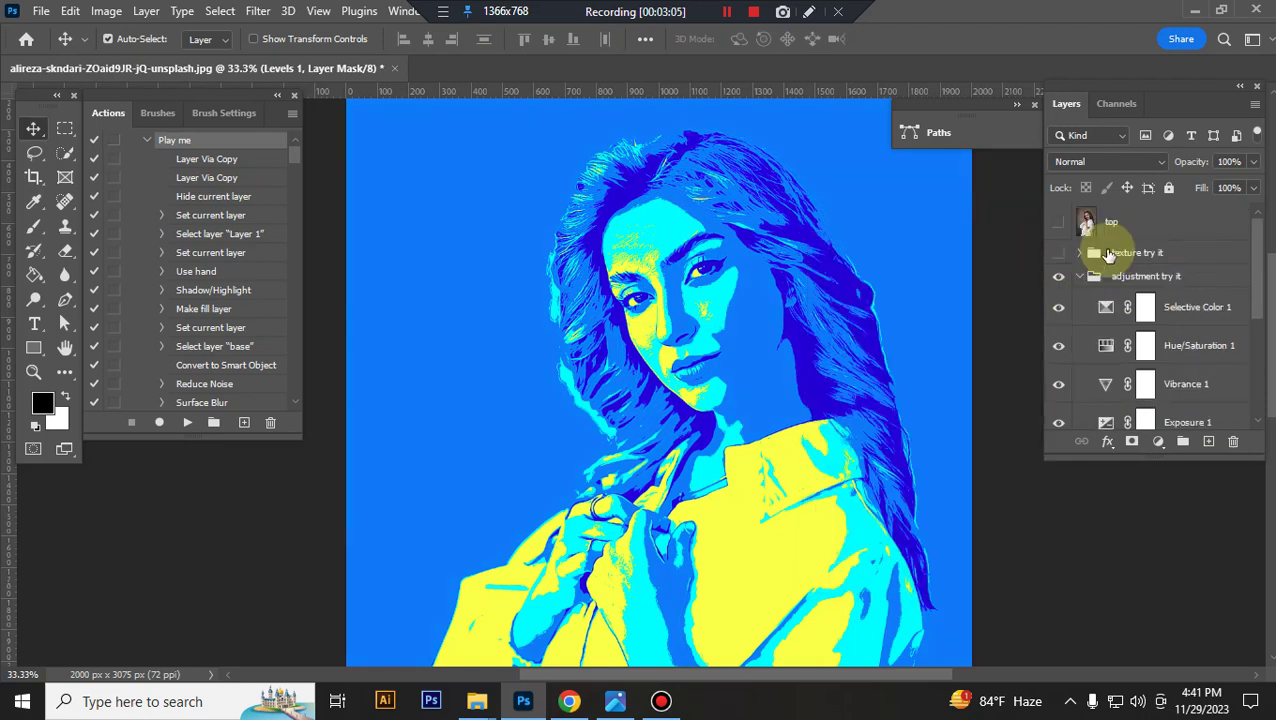
click(1082, 279)
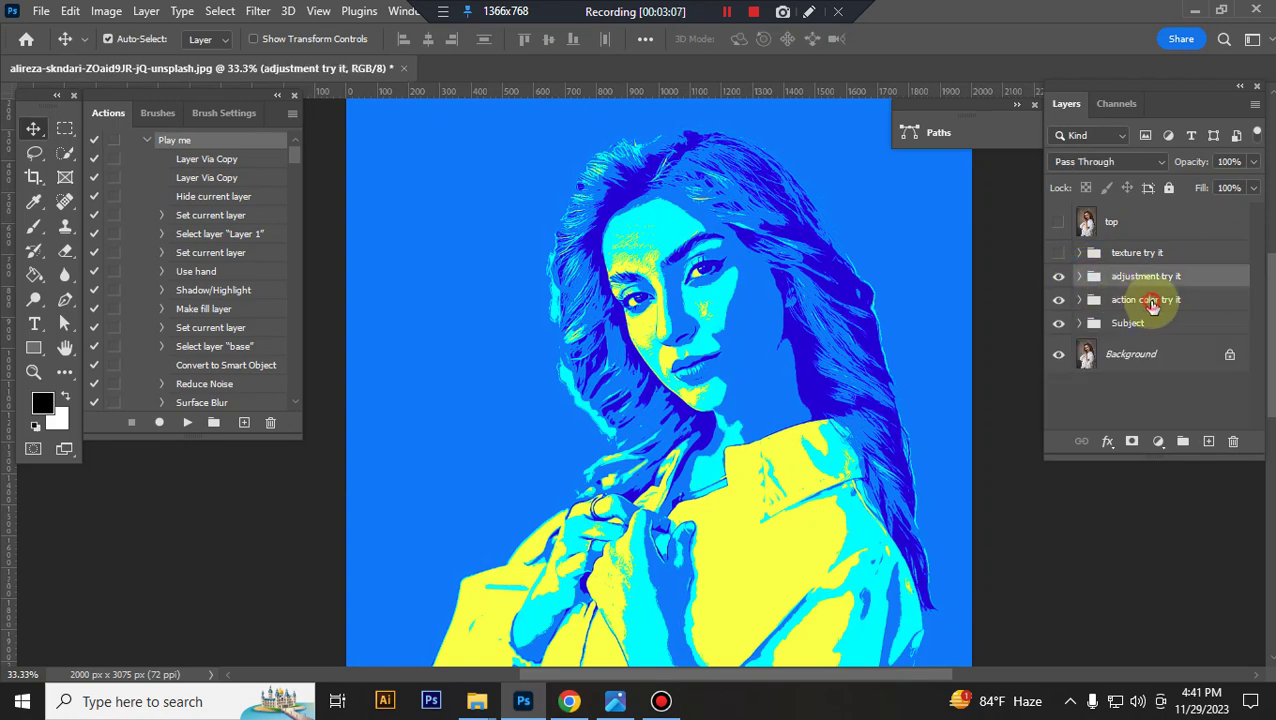
click(1140, 300)
click(1060, 302)
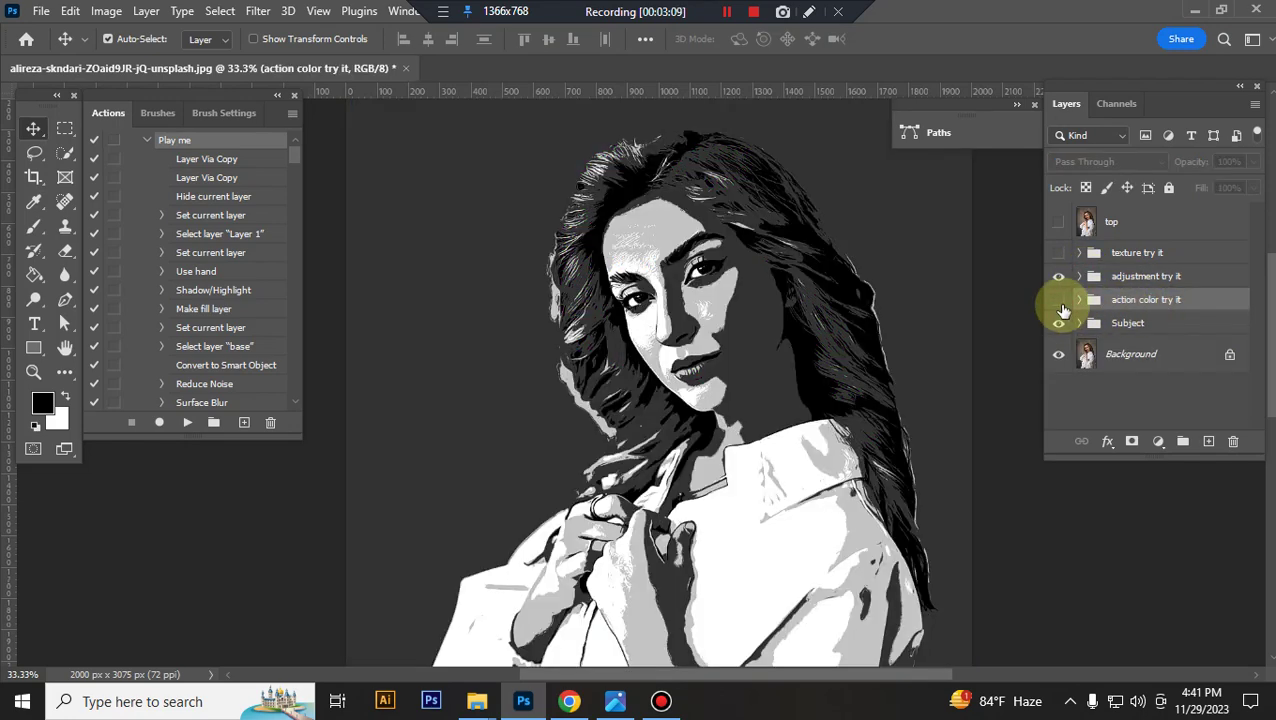
click(1060, 304)
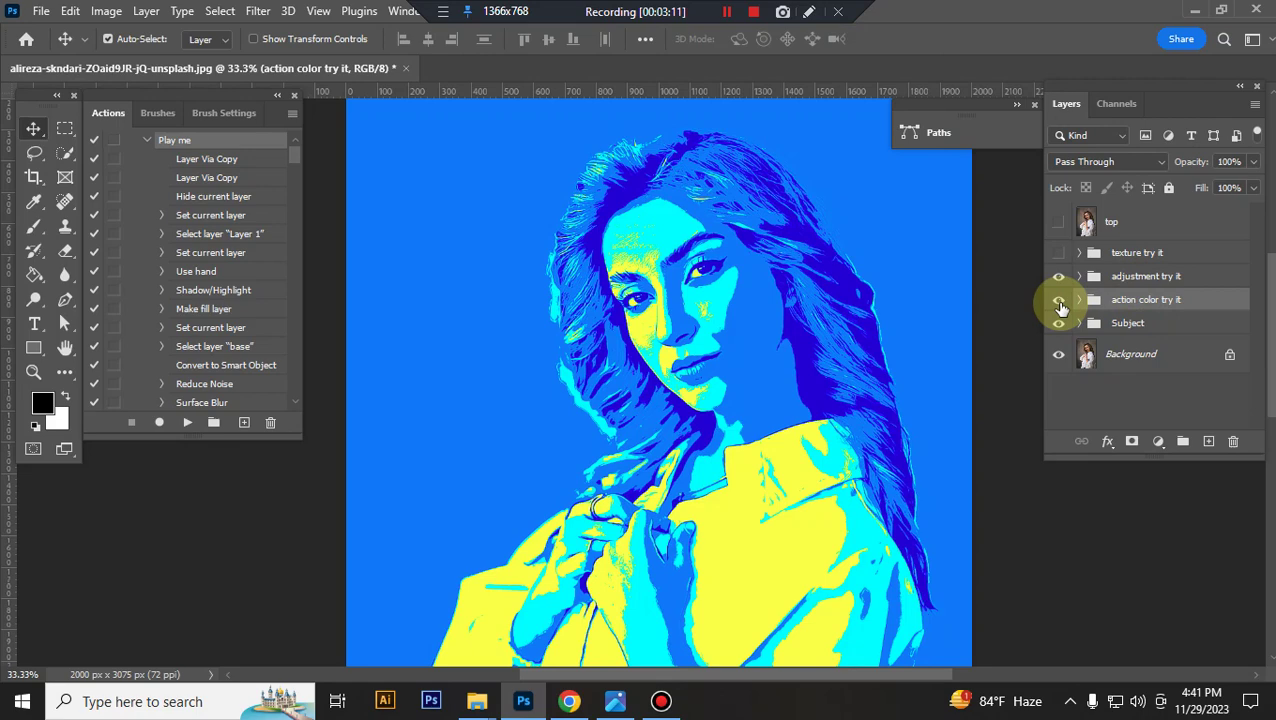
click(1058, 305)
click(1059, 303)
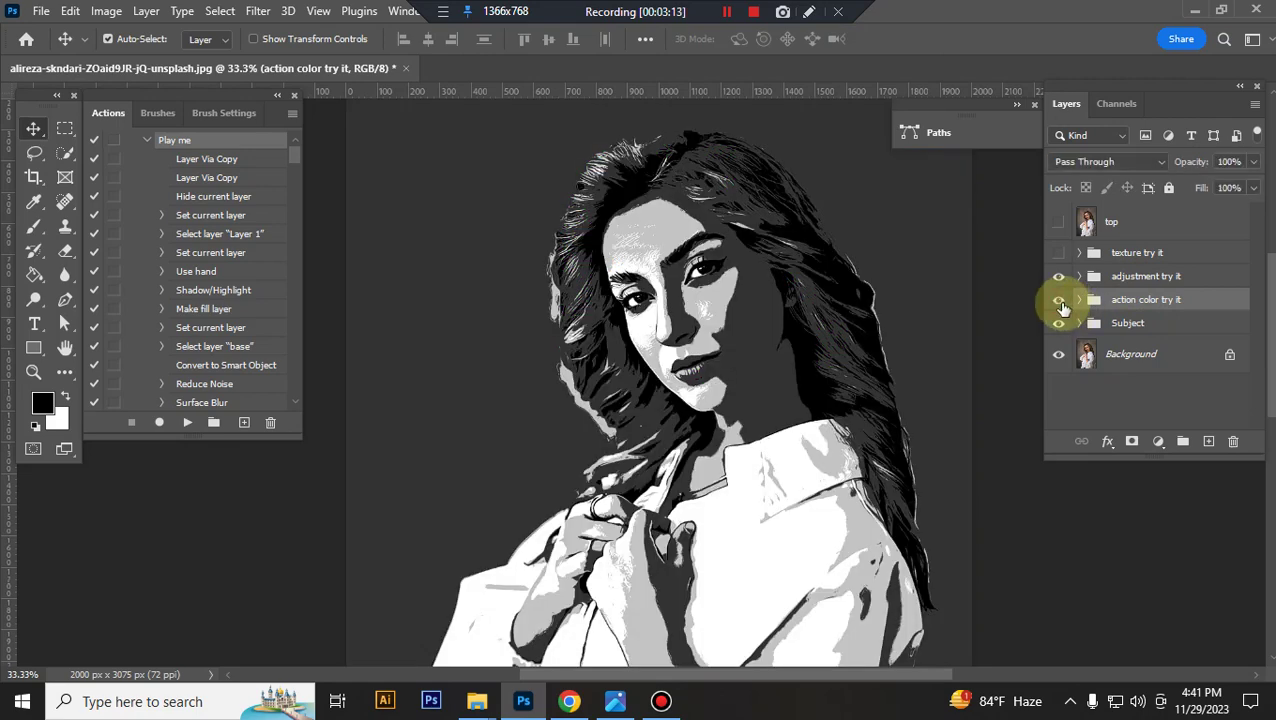
click(1059, 303)
click(1059, 303)
click(1078, 301)
- Preview the acid color 2 and acid color 3 variants on the portrait, hiding each afterwards
scroll(1120, 300, down, 3)
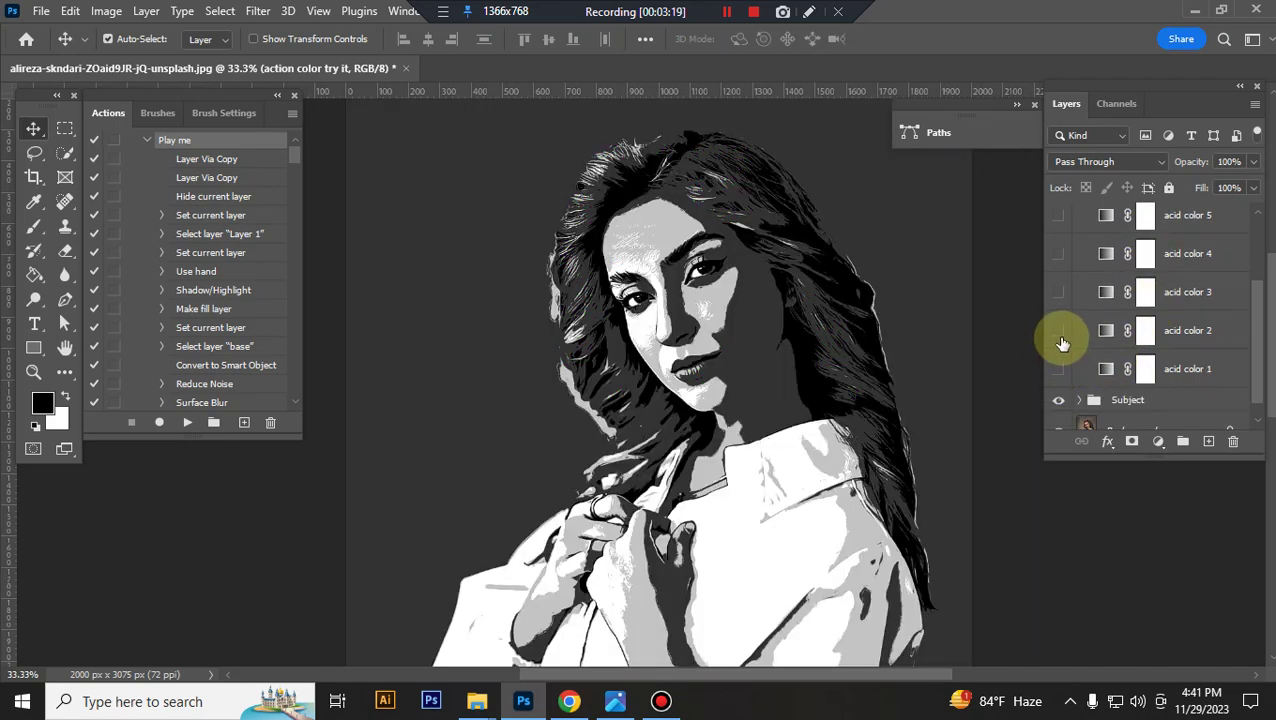
scroll(1061, 340, up, 2)
scroll(1061, 340, down, 1)
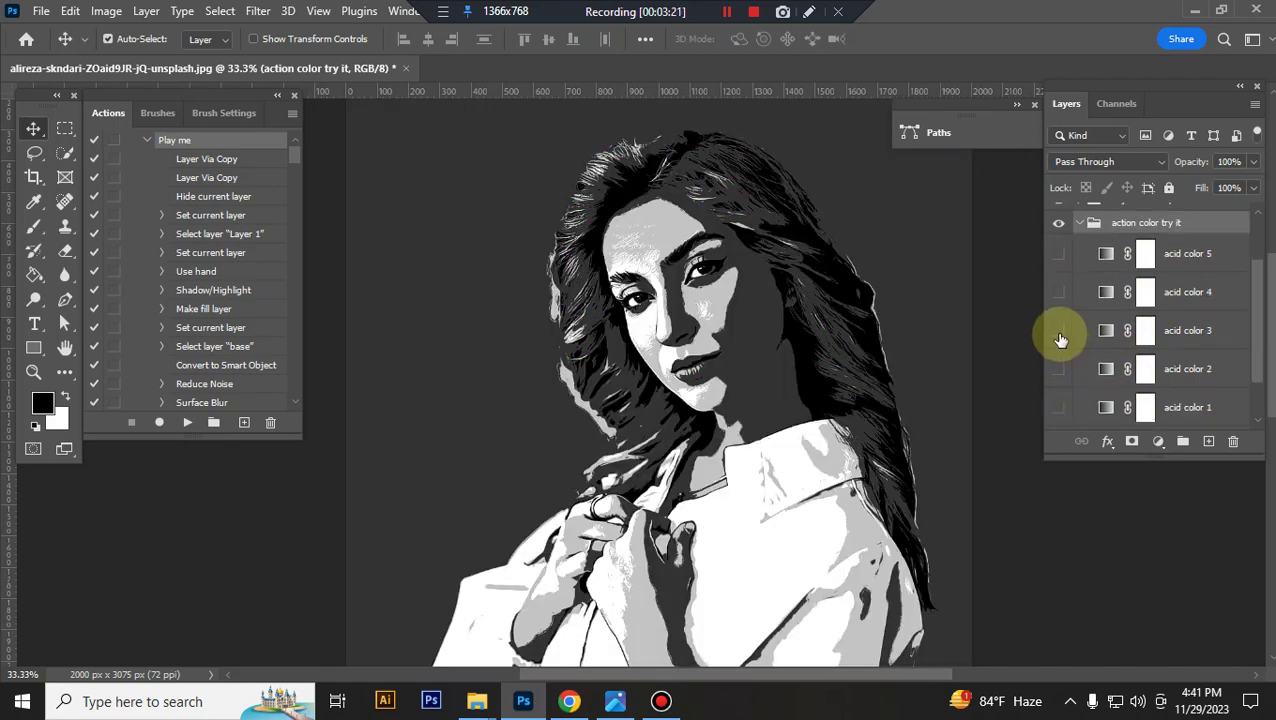
click(1058, 369)
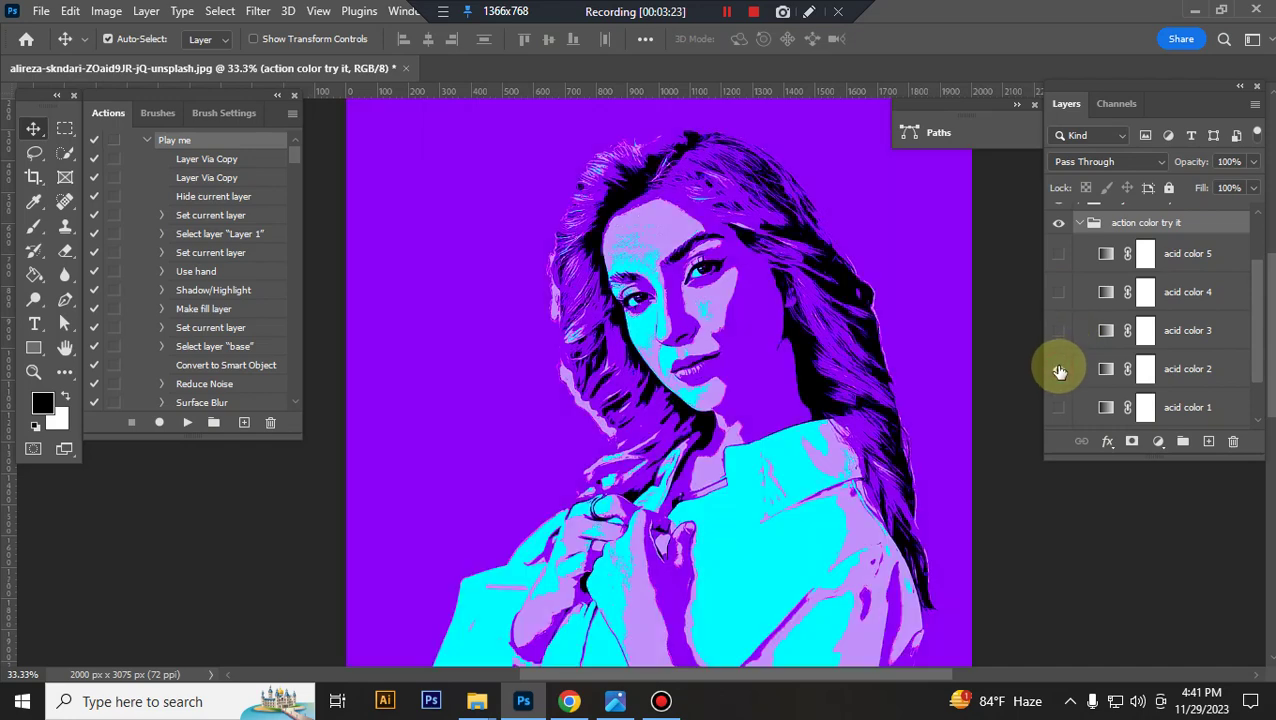
click(1146, 368)
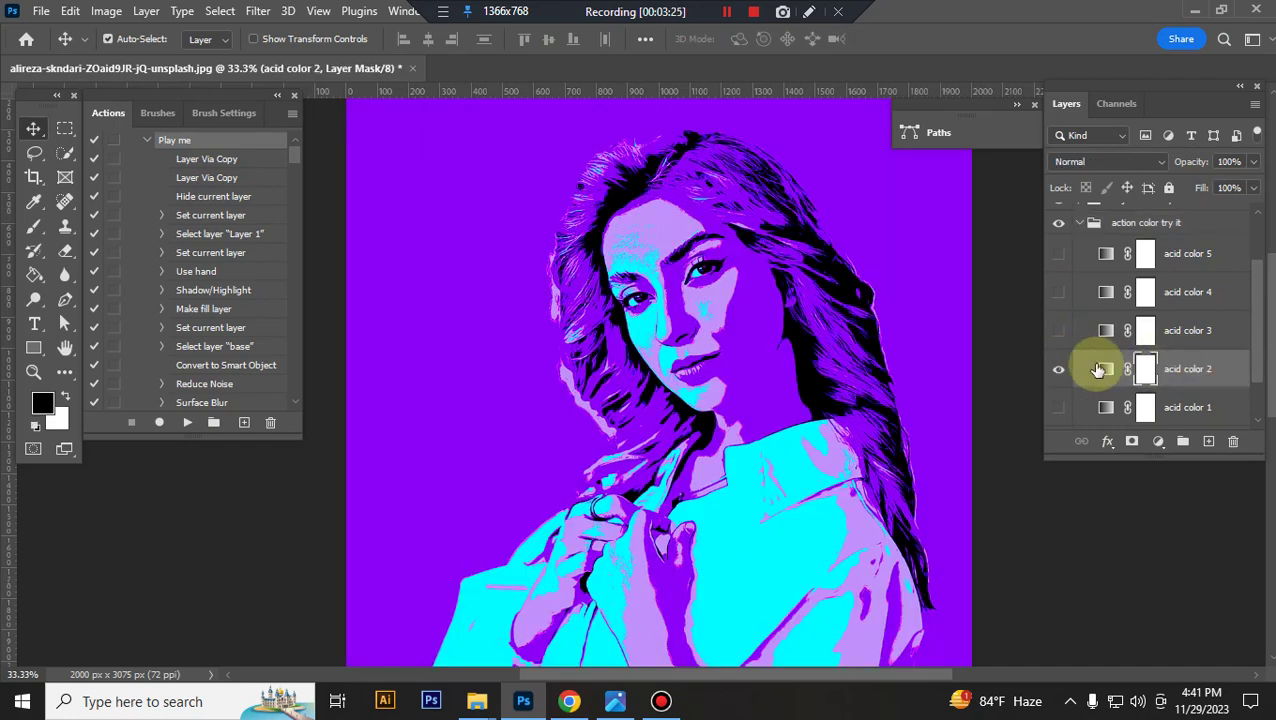
click(1060, 369)
click(1058, 331)
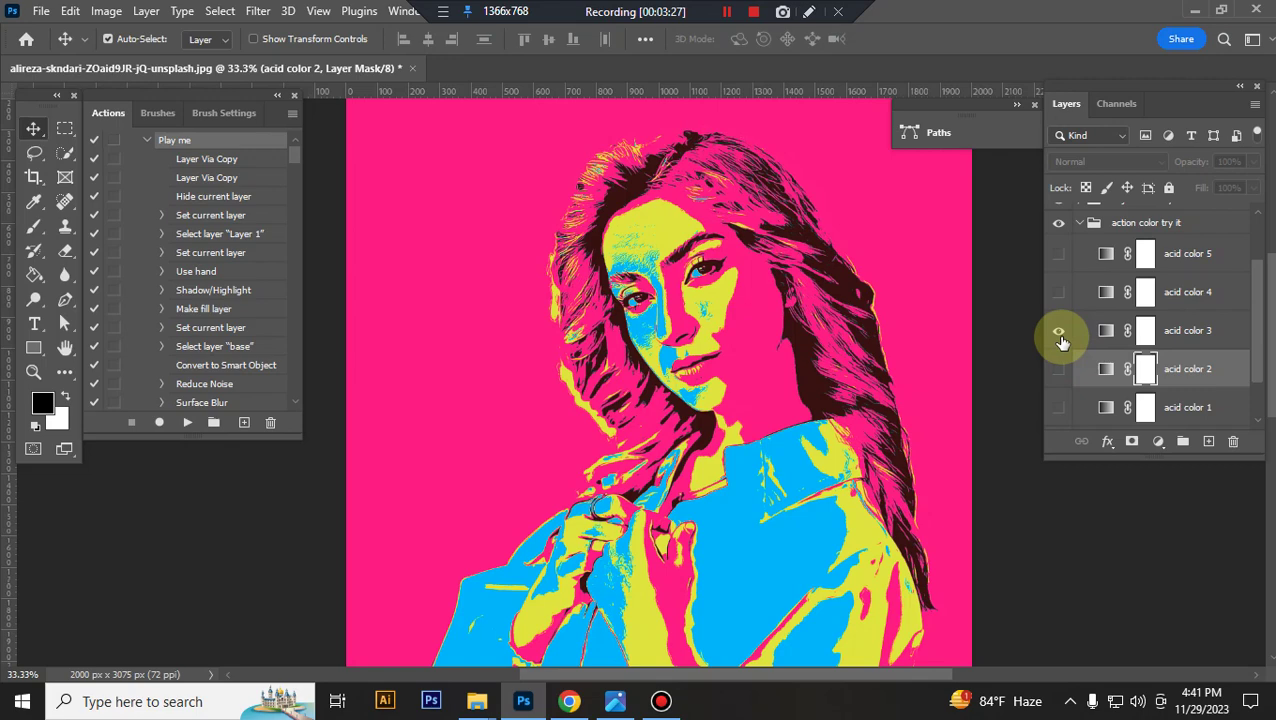
click(1058, 331)
- Preview acid color 4 and 5, then re-enable acid color 1 and collapse the group
click(1059, 292)
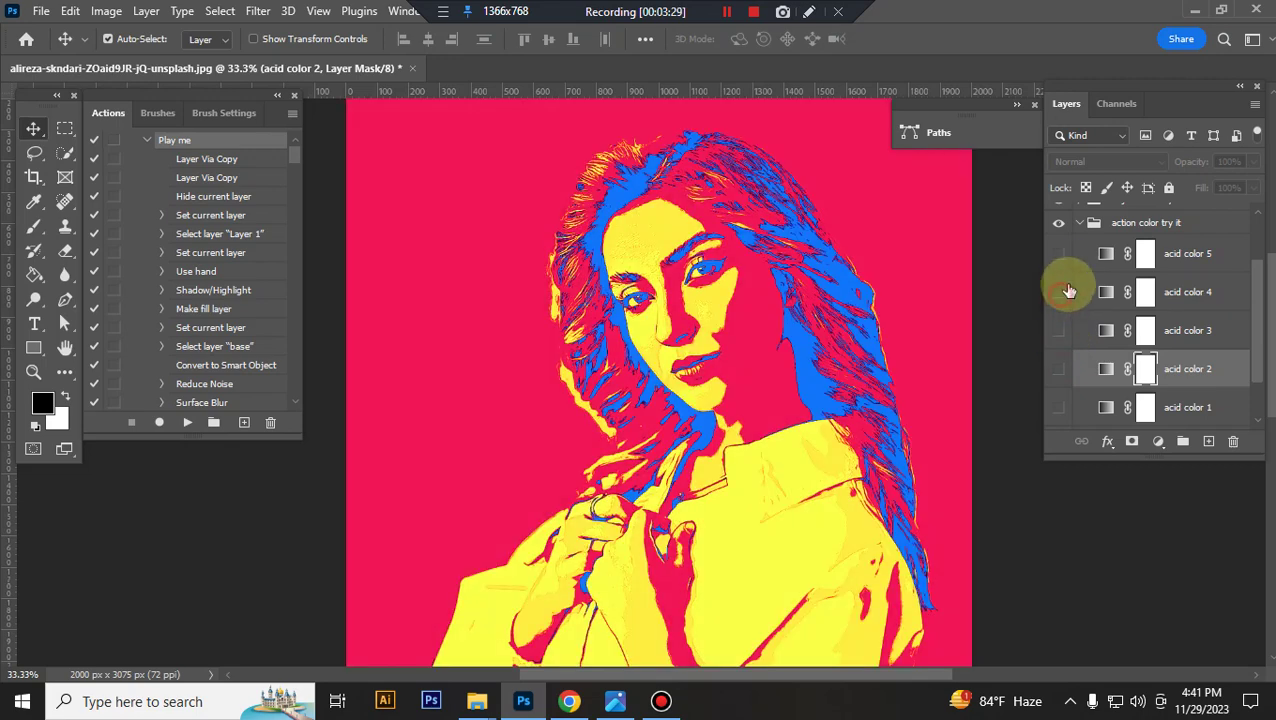
click(1059, 292)
click(1059, 254)
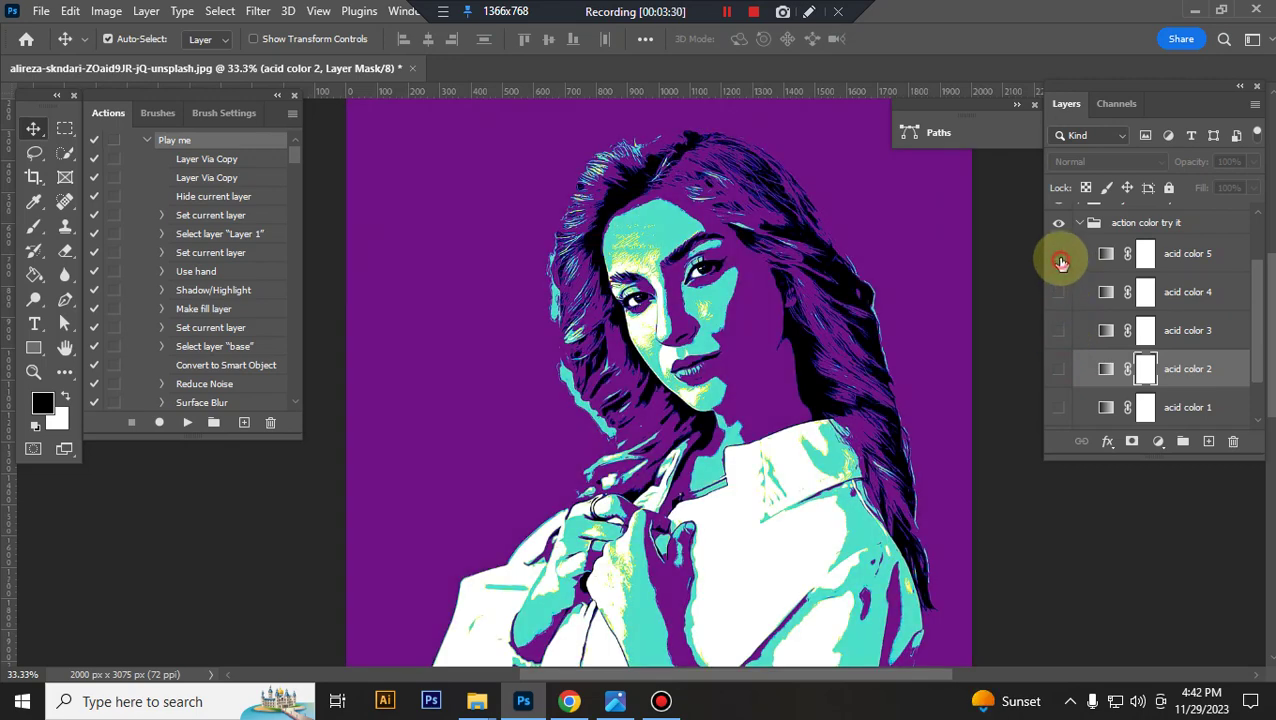
click(1060, 256)
click(1062, 408)
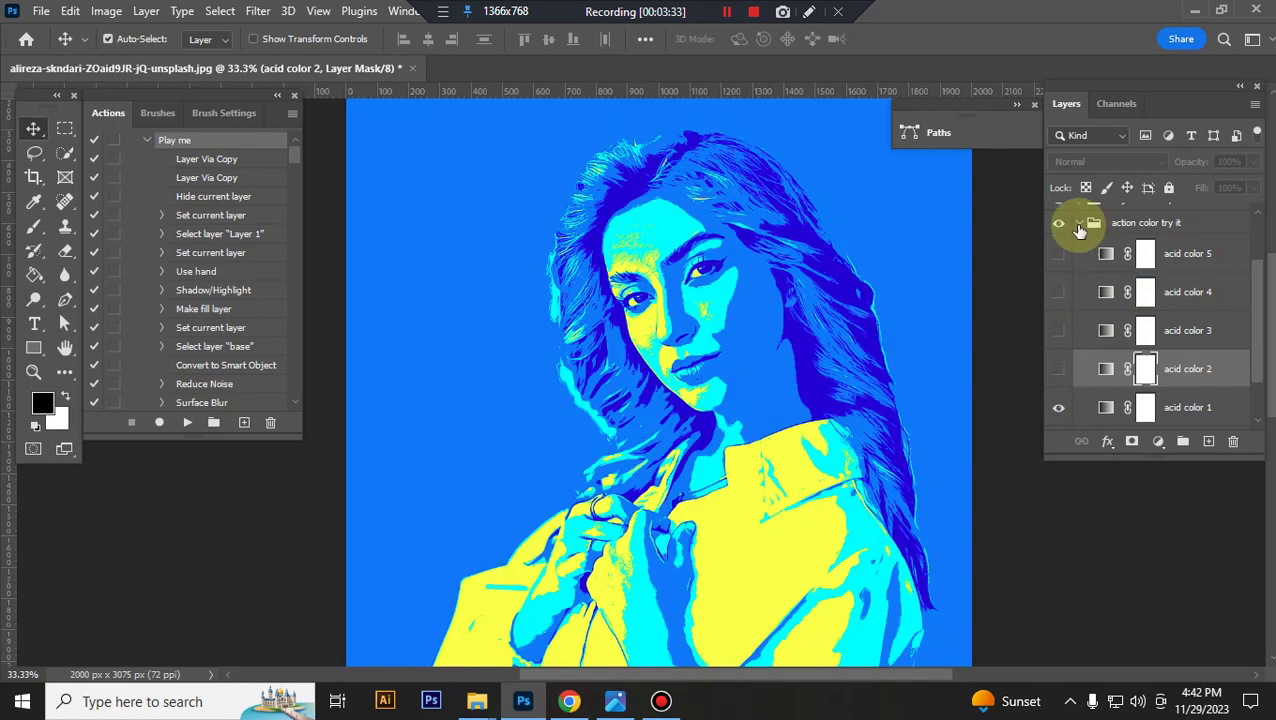
click(1079, 222)
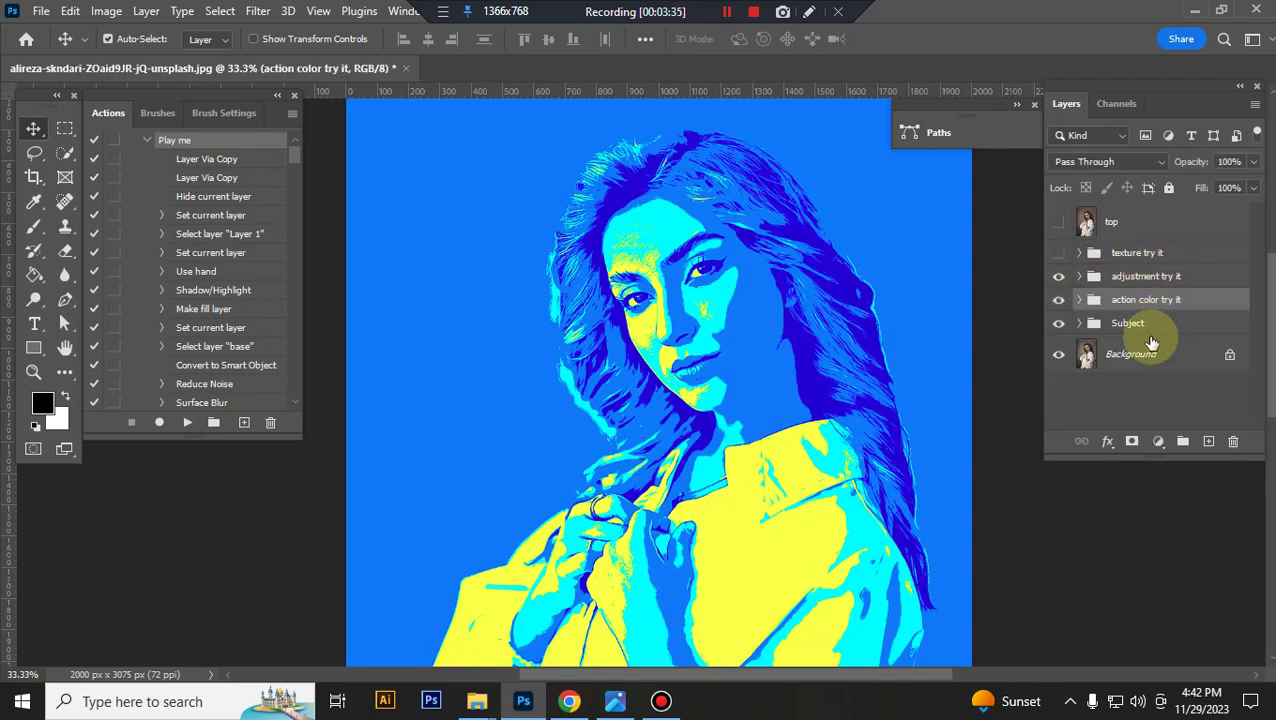
click(1167, 331)
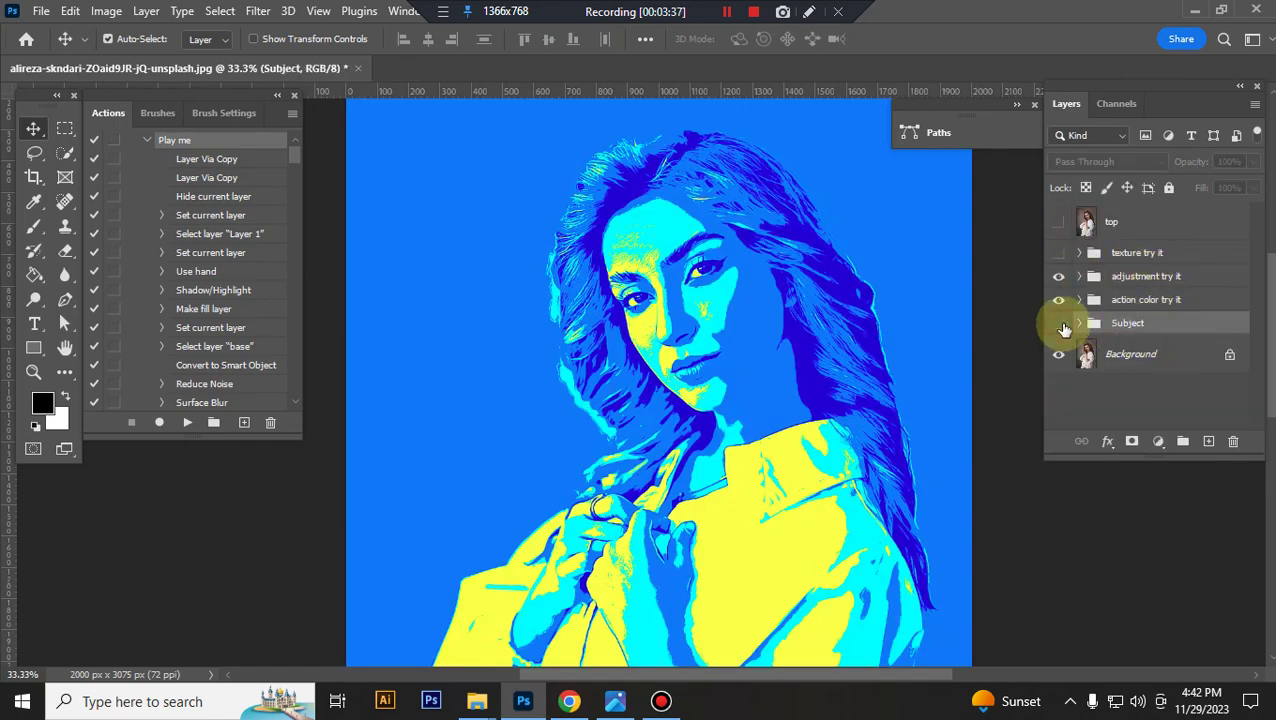
click(1059, 324)
click(1062, 324)
click(1056, 325)
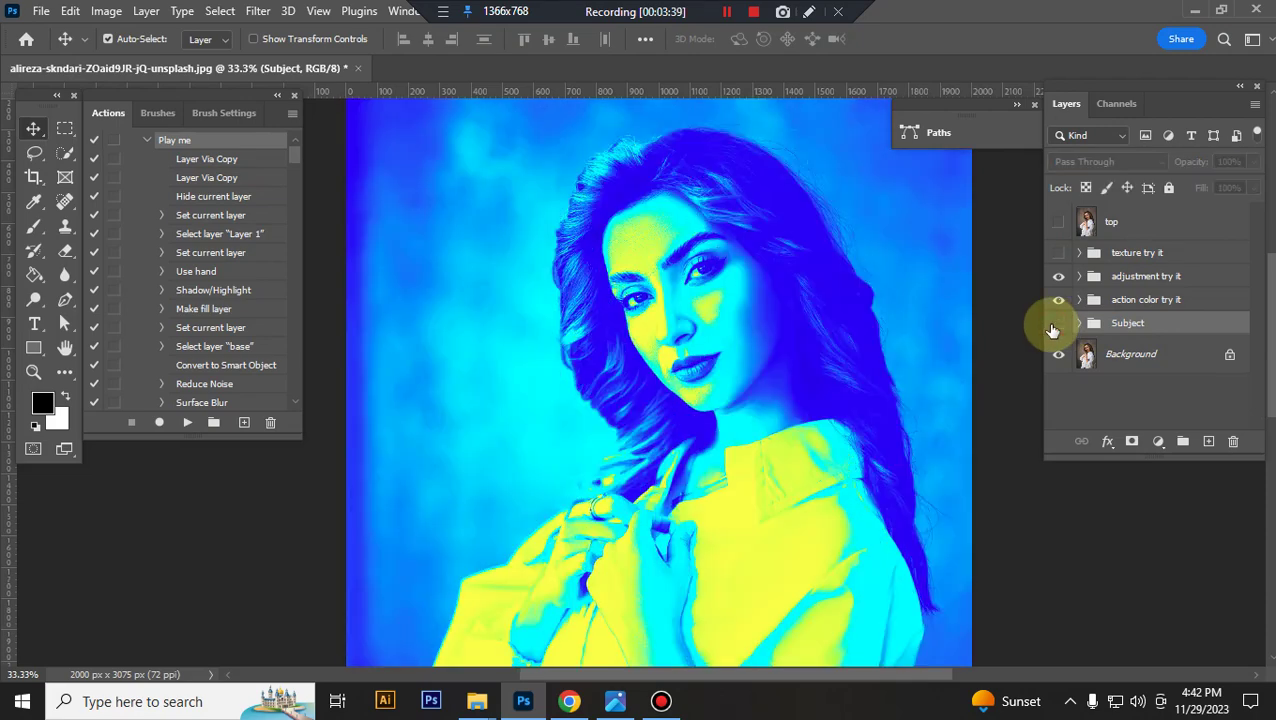
click(1059, 323)
click(1079, 323)
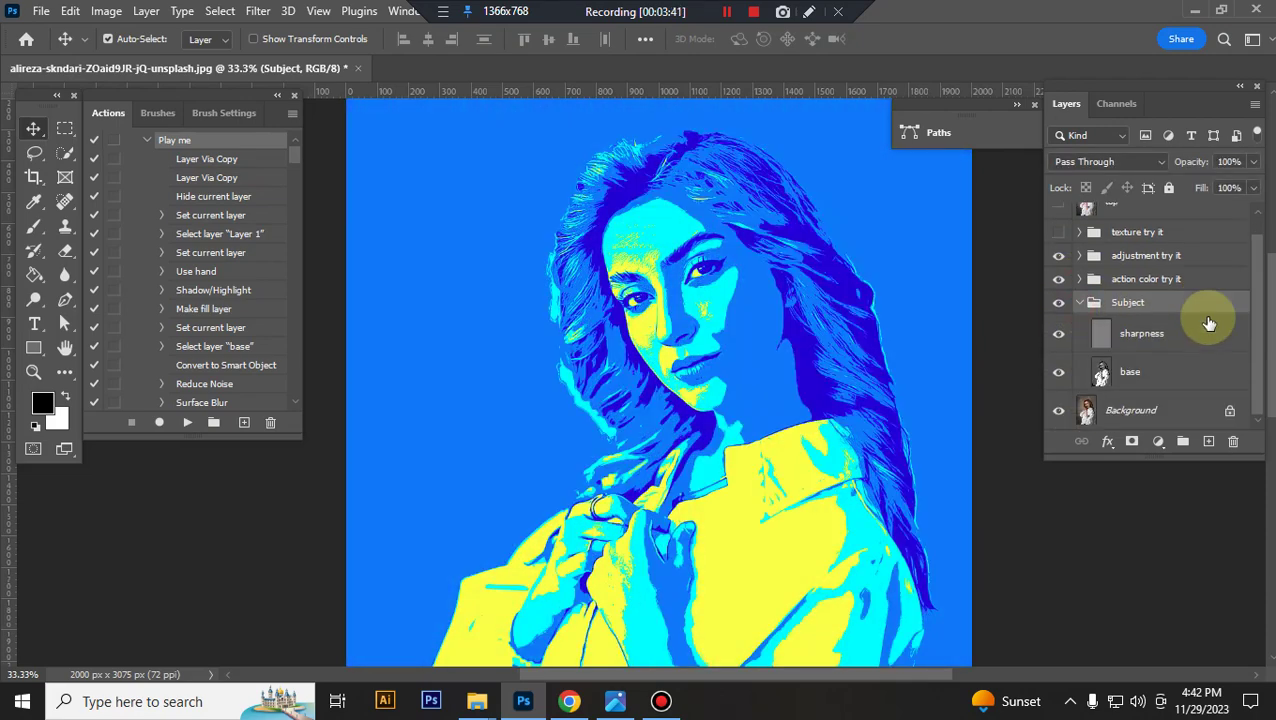
click(1075, 335)
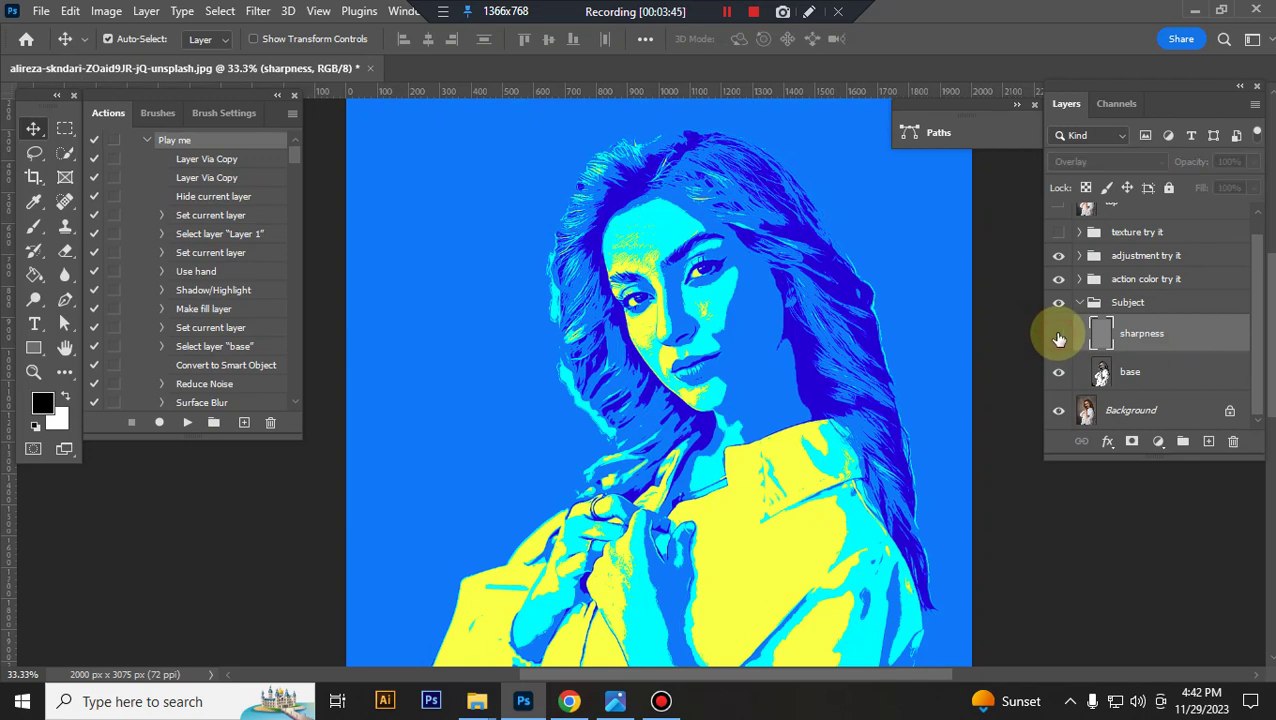
click(1059, 335)
click(1124, 374)
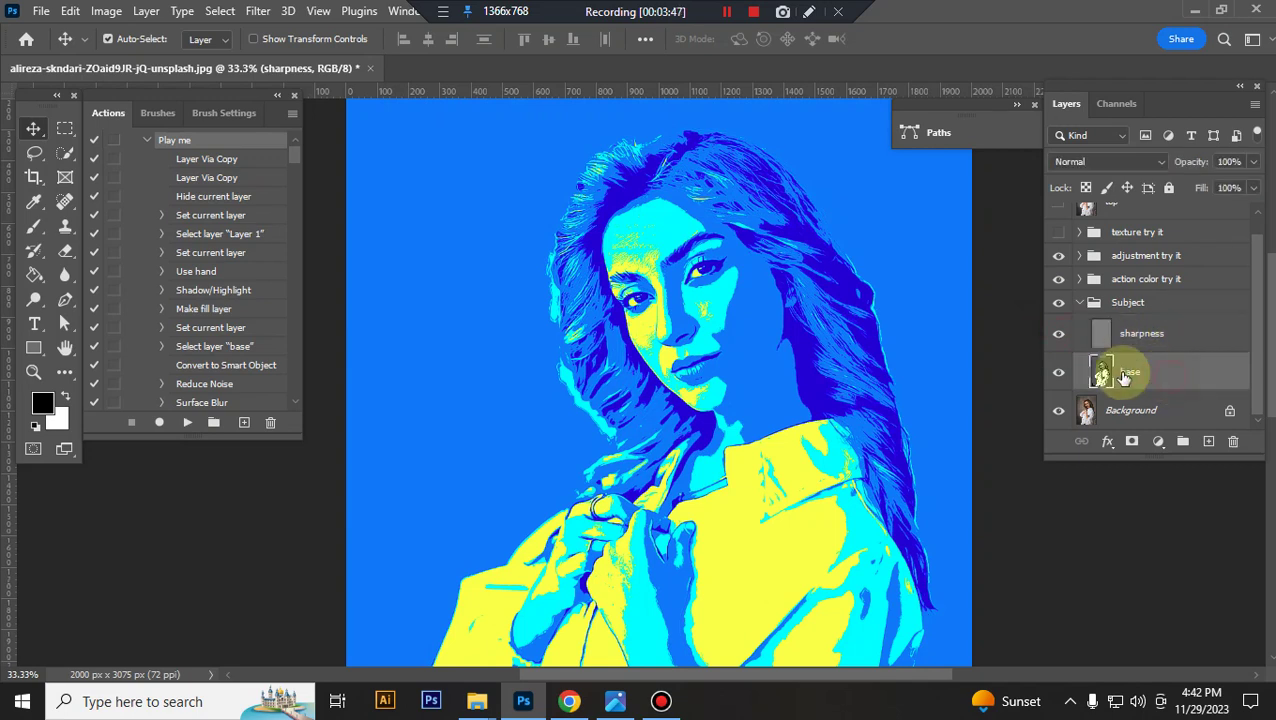
click(1060, 372)
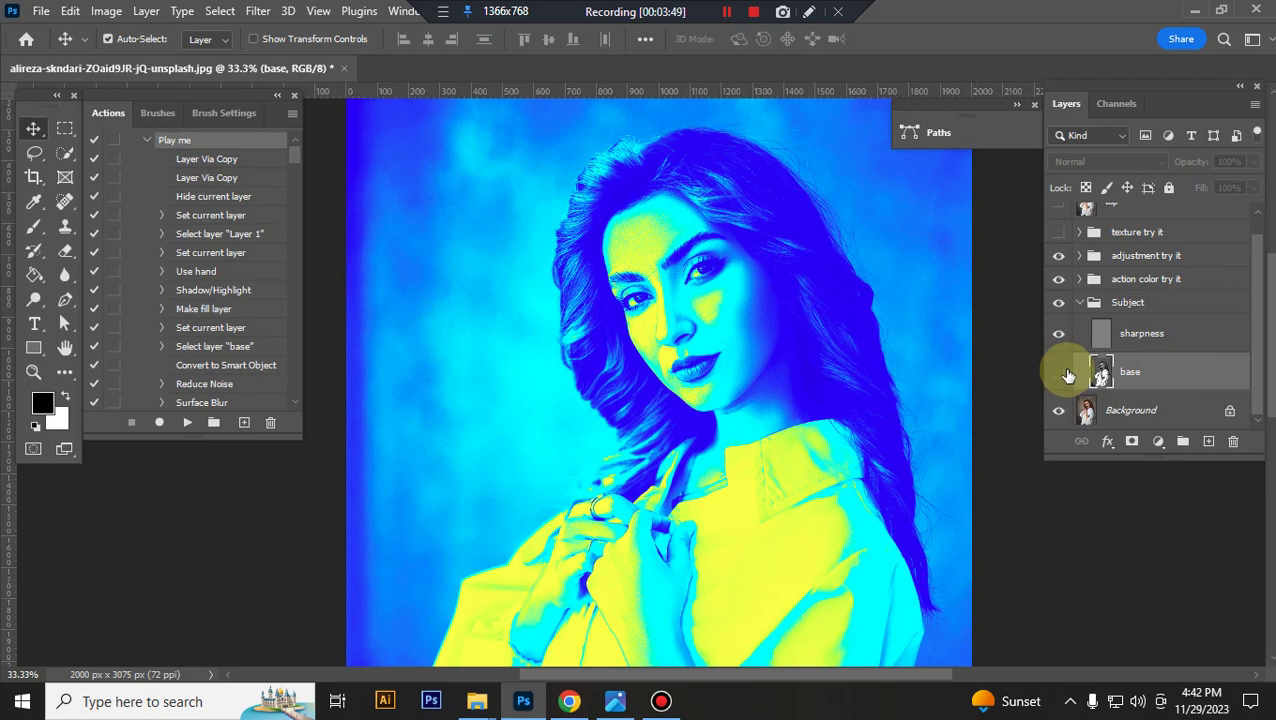
click(1060, 372)
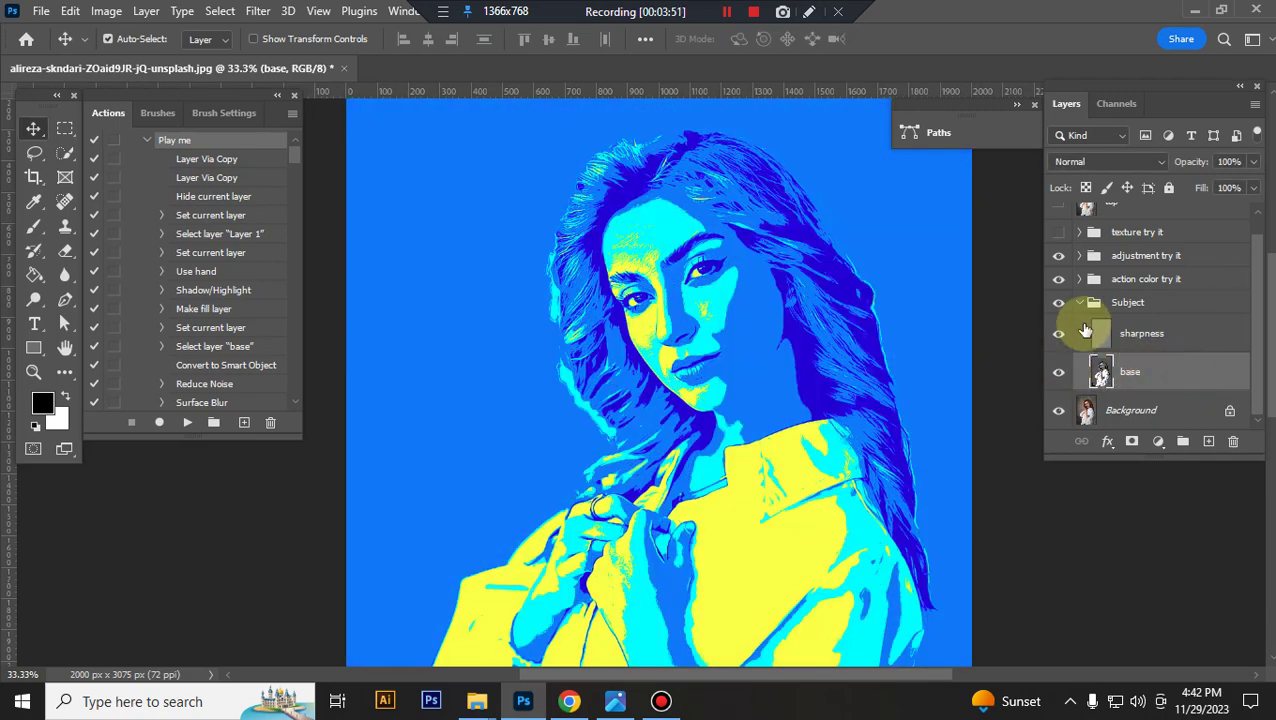
click(1080, 305)
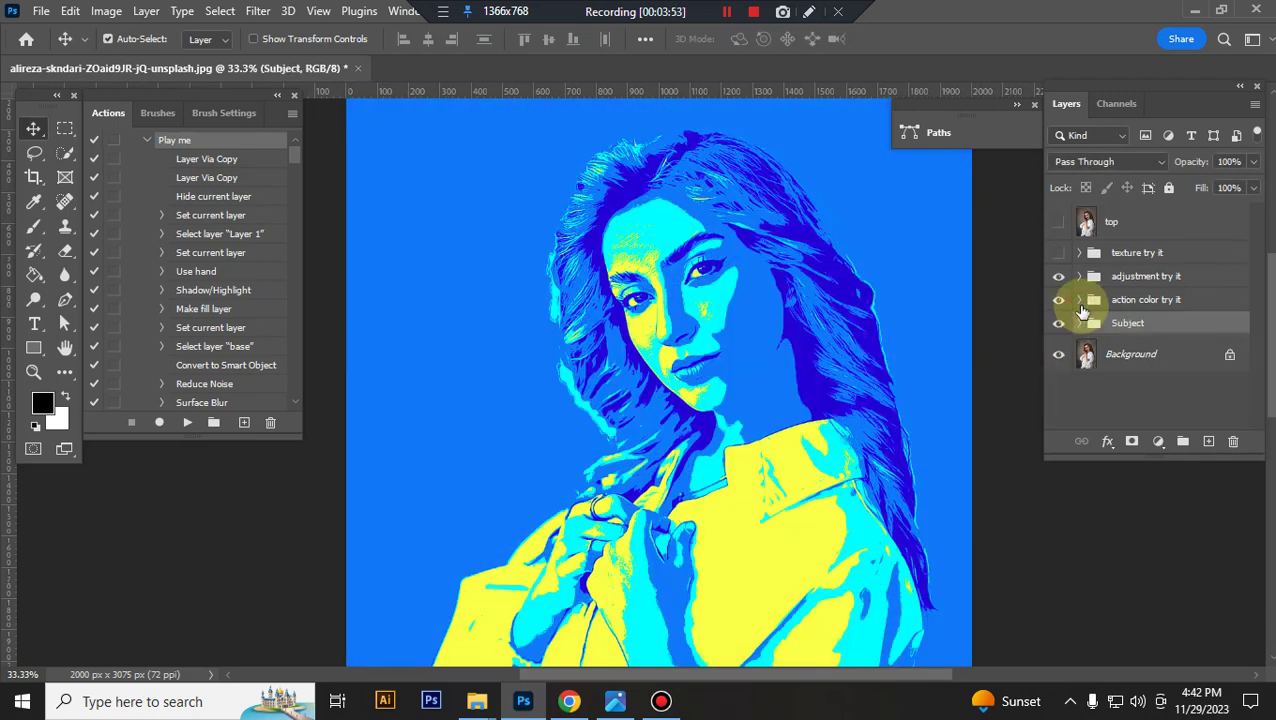